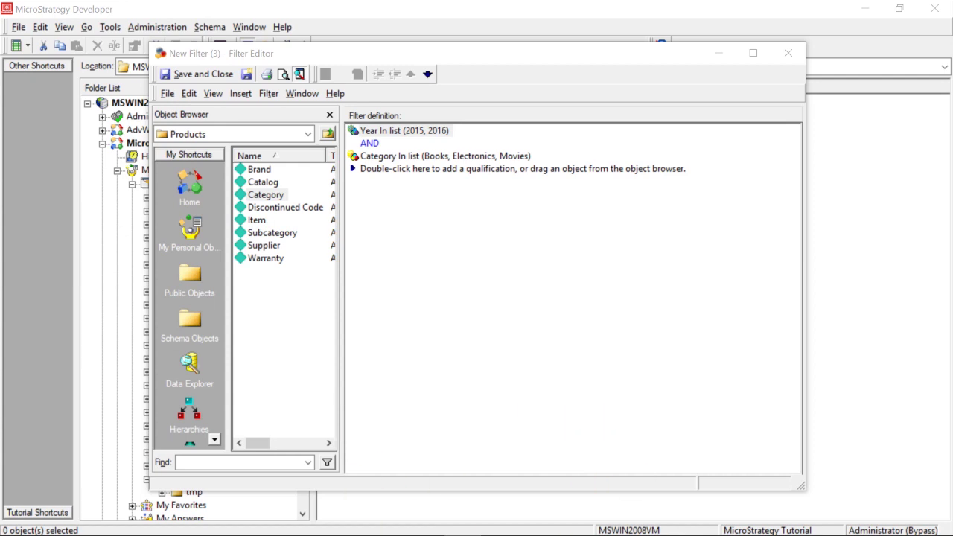
Review the existing filter's Year and Category In-list conditions
{"action": "left_click", "coordinate": [389, 133]}
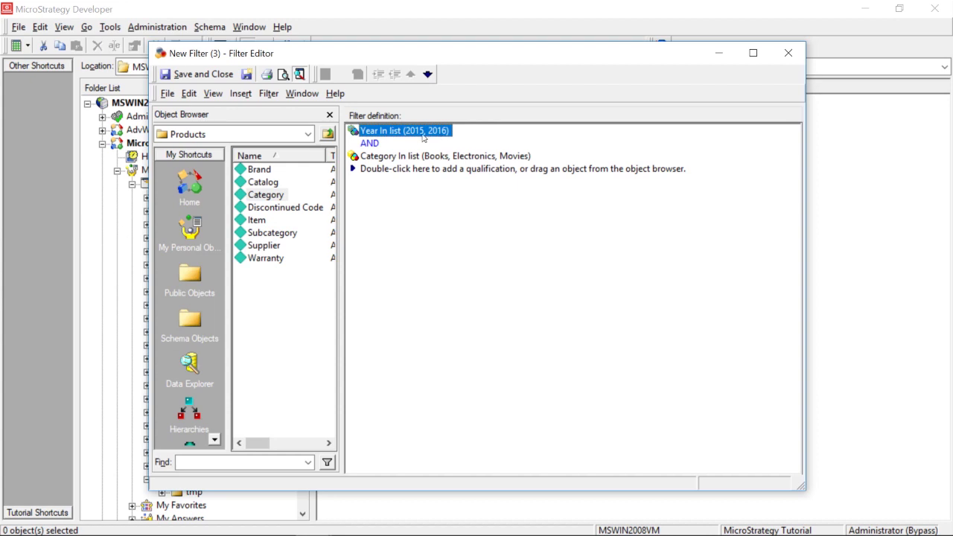
{"action": "left_click", "coordinate": [400, 157]}
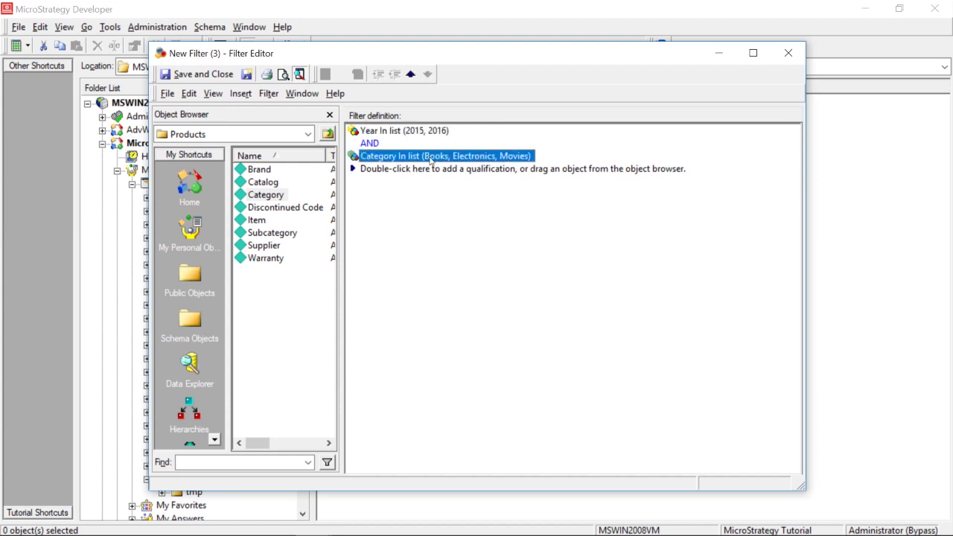
{"action": "left_click", "coordinate": [593, 170]}
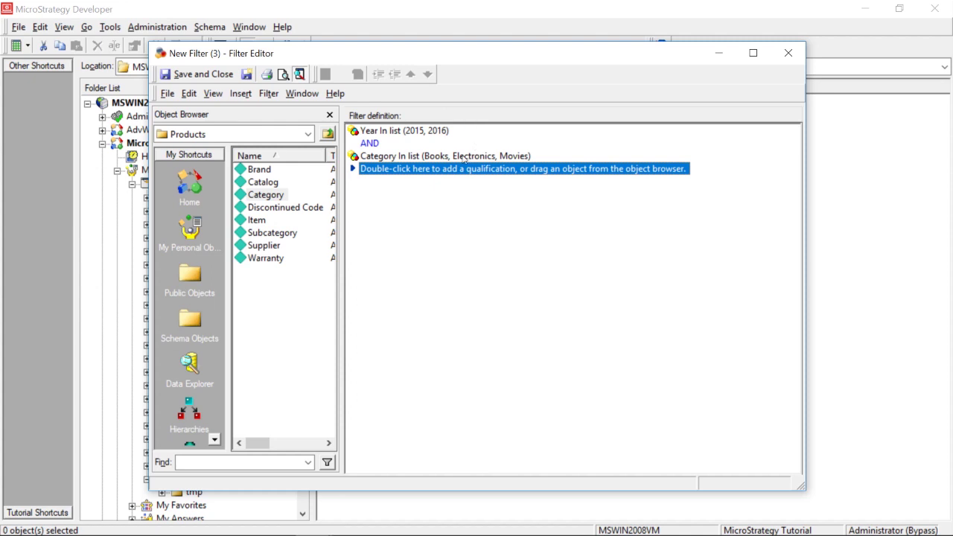
{"action": "left_click", "coordinate": [437, 156]}
{"action": "left_click", "coordinate": [414, 133]}
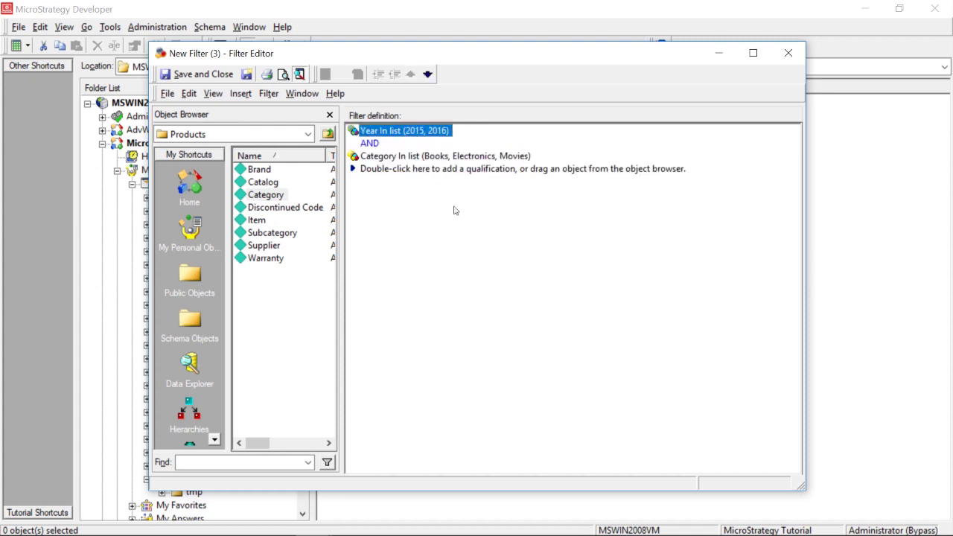
{"action": "left_click", "coordinate": [475, 157]}
{"action": "left_click", "coordinate": [414, 136]}
{"action": "left_click", "coordinate": [510, 158]}
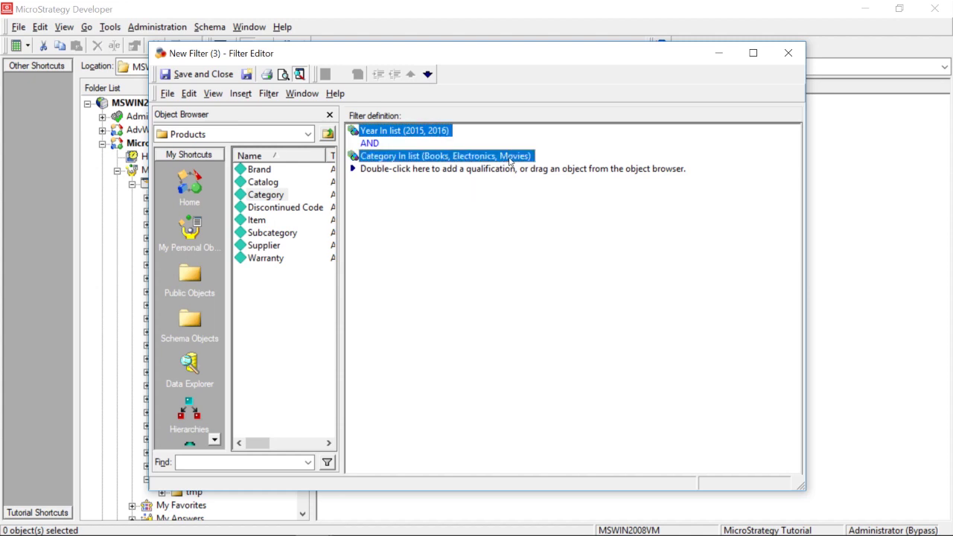
{"action": "left_click", "coordinate": [429, 130]}
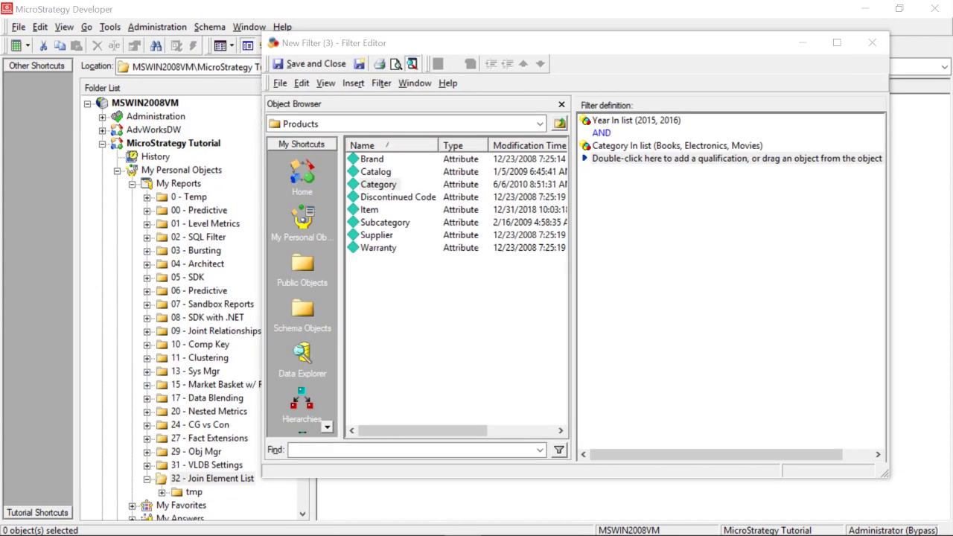
View the AND operator's Toggle Operator options and dismiss them without changes
{"action": "right_click", "coordinate": [601, 132]}
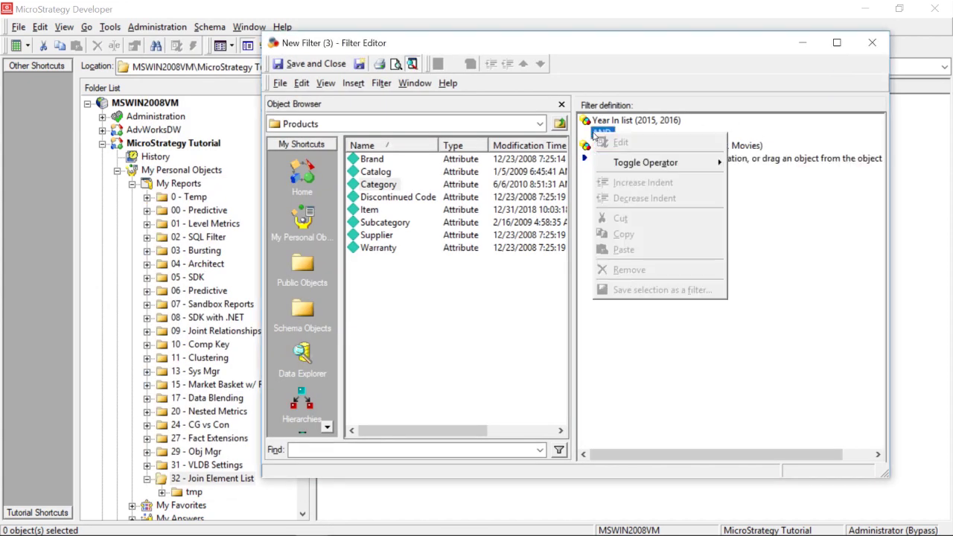
{"action": "mouse_move", "coordinate": [646, 163]}
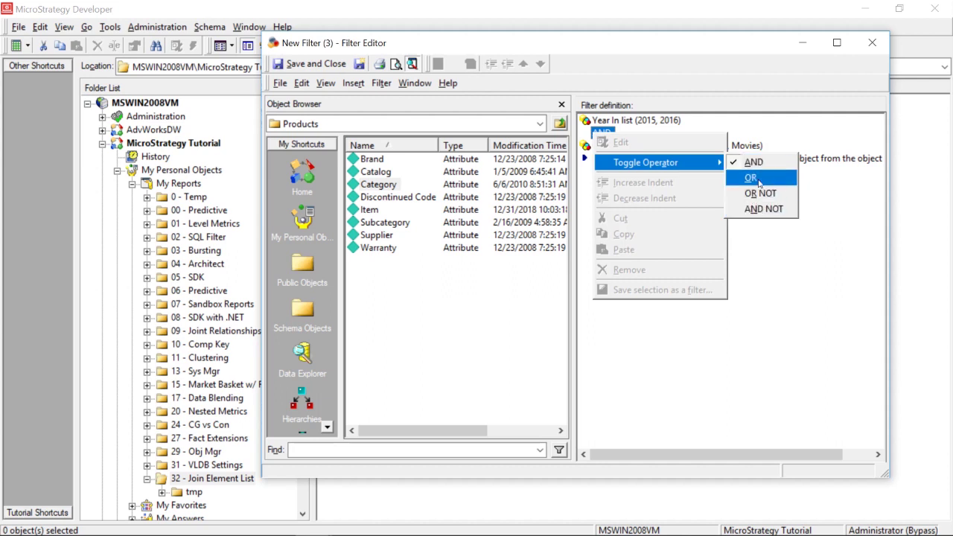
{"action": "left_click", "coordinate": [791, 265]}
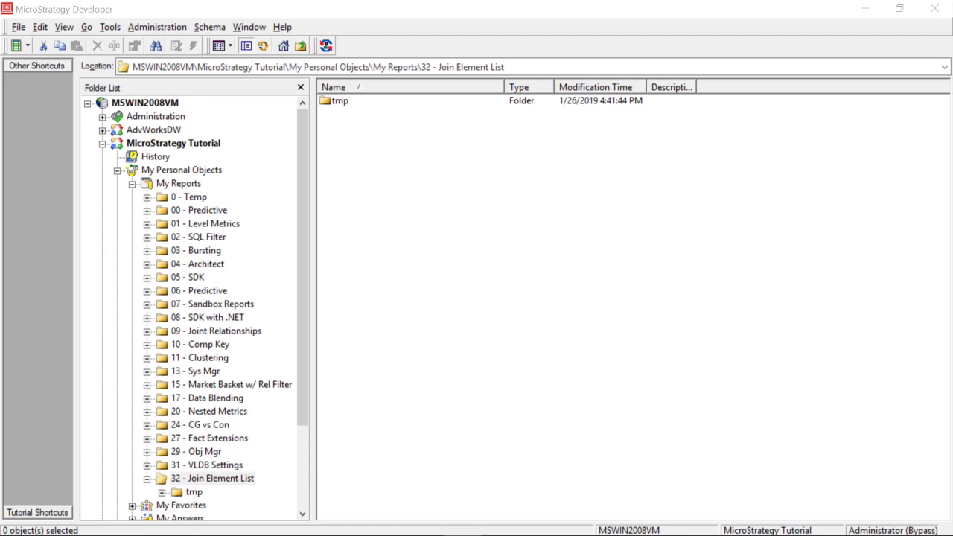
Create a new empty filter in the Join Element List folder
{"action": "right_click", "coordinate": [372, 125]}
{"action": "mouse_move", "coordinate": [460, 228]}
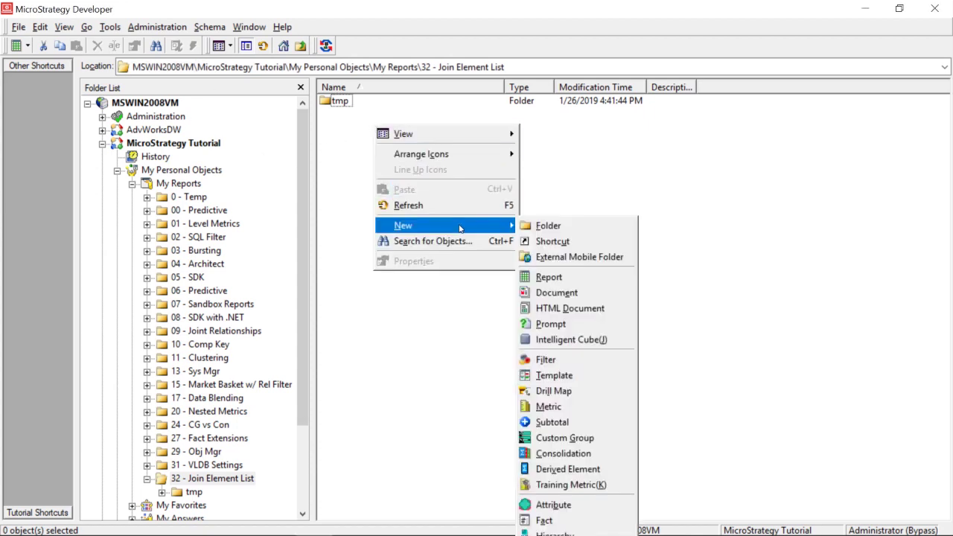
{"action": "left_click", "coordinate": [546, 359]}
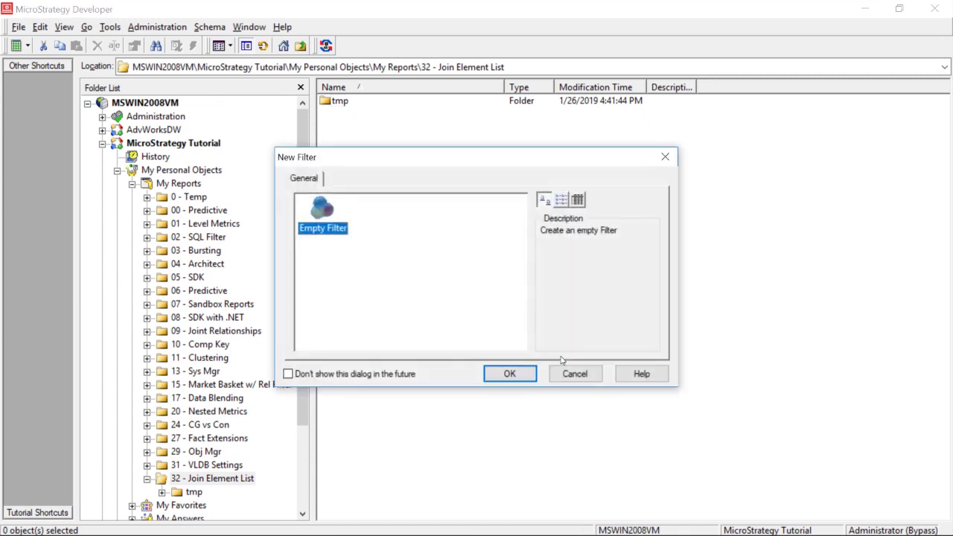
{"action": "left_click", "coordinate": [509, 374]}
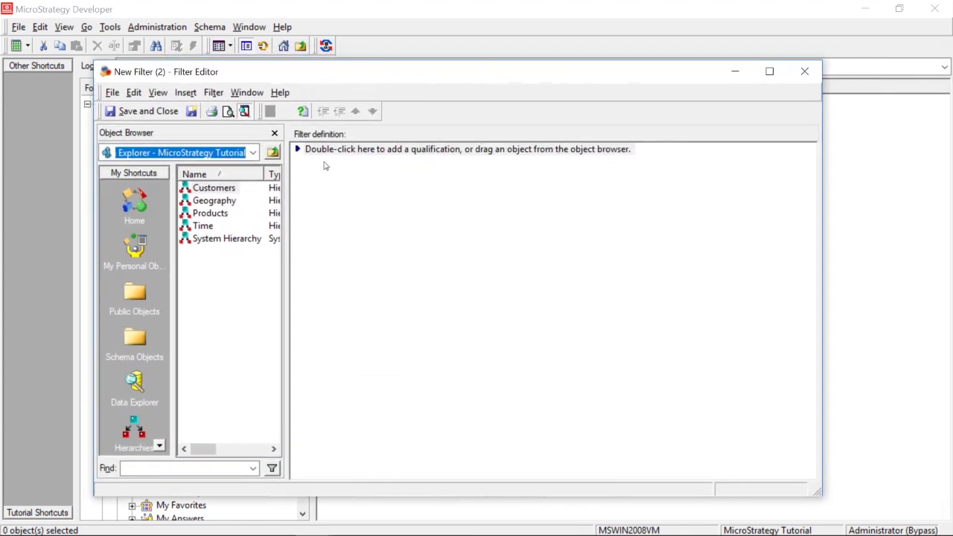
Add an Advanced qualification to the new filter's definition
{"action": "left_click", "coordinate": [324, 152]}
{"action": "double_click", "coordinate": [325, 152]}
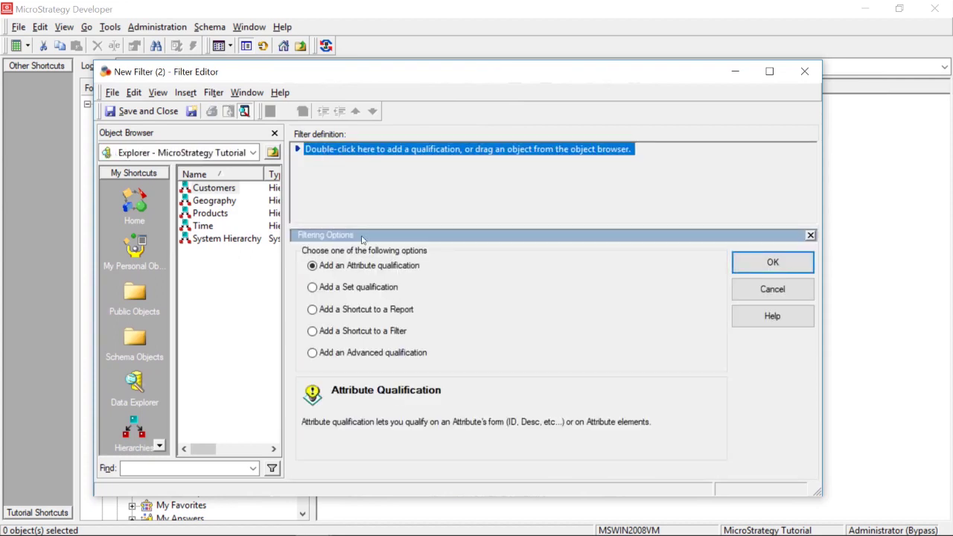
{"action": "left_click", "coordinate": [312, 353]}
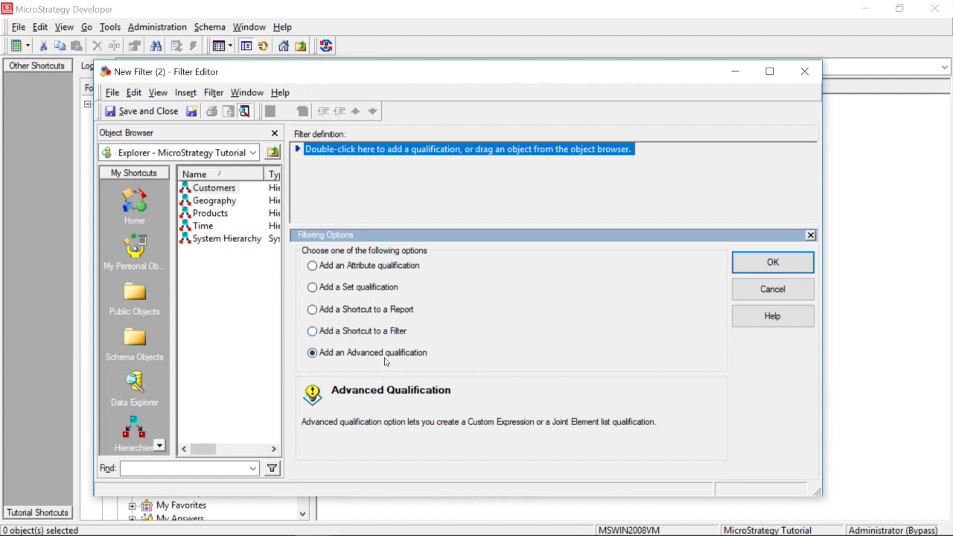
{"action": "left_click", "coordinate": [775, 264]}
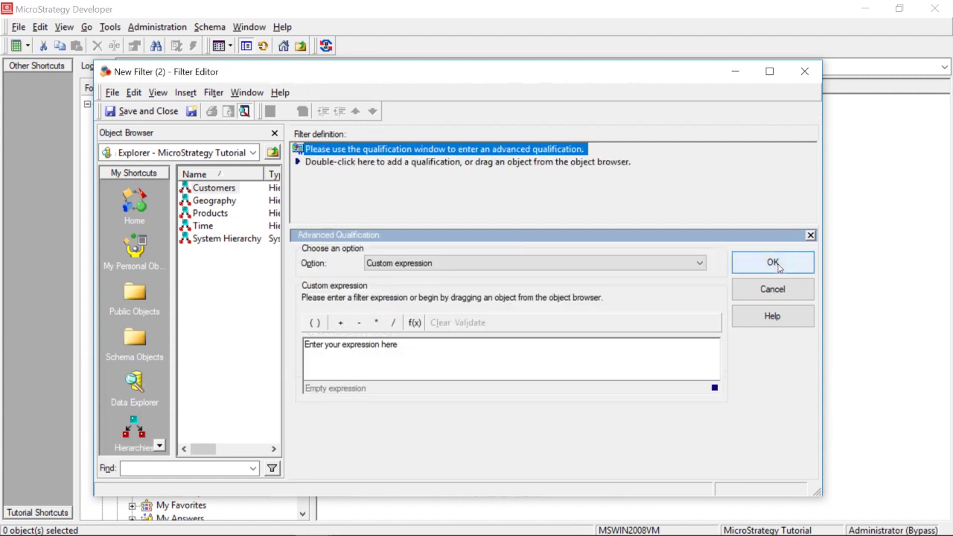
Set the option to Joint element list and select the Category and Year attributes
{"action": "left_click", "coordinate": [417, 267]}
{"action": "left_click", "coordinate": [422, 282]}
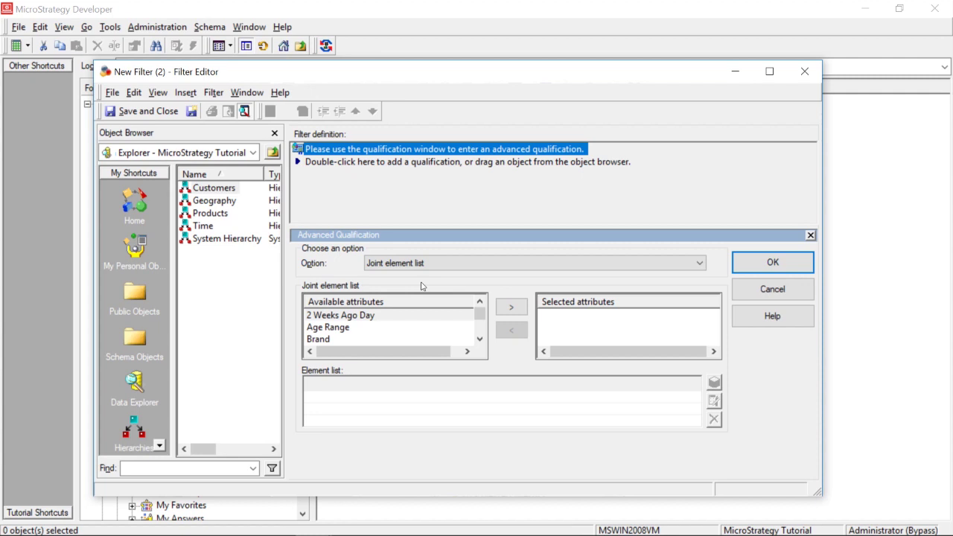
{"action": "left_click", "coordinate": [346, 330]}
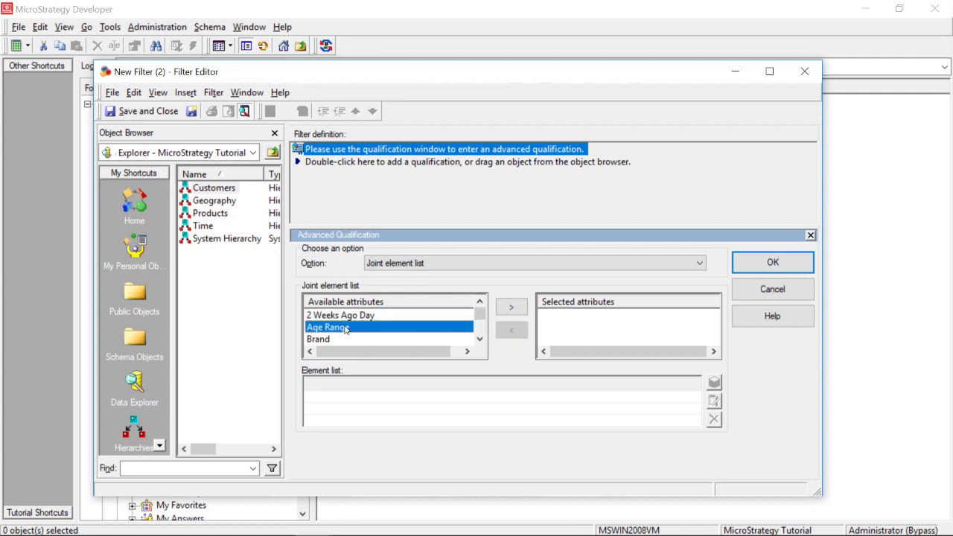
{"action": "key", "text": "Down"}
{"action": "key", "text": "Down"}
{"action": "key", "text": "Down"}
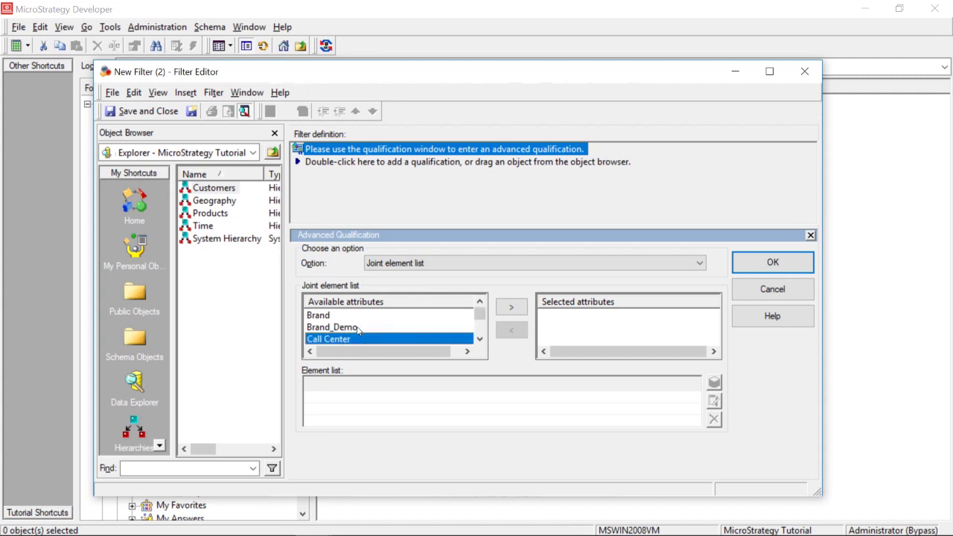
{"action": "scroll", "coordinate": [361, 331], "scroll_direction": "down", "scroll_amount": 1}
{"action": "left_click", "coordinate": [326, 340]}
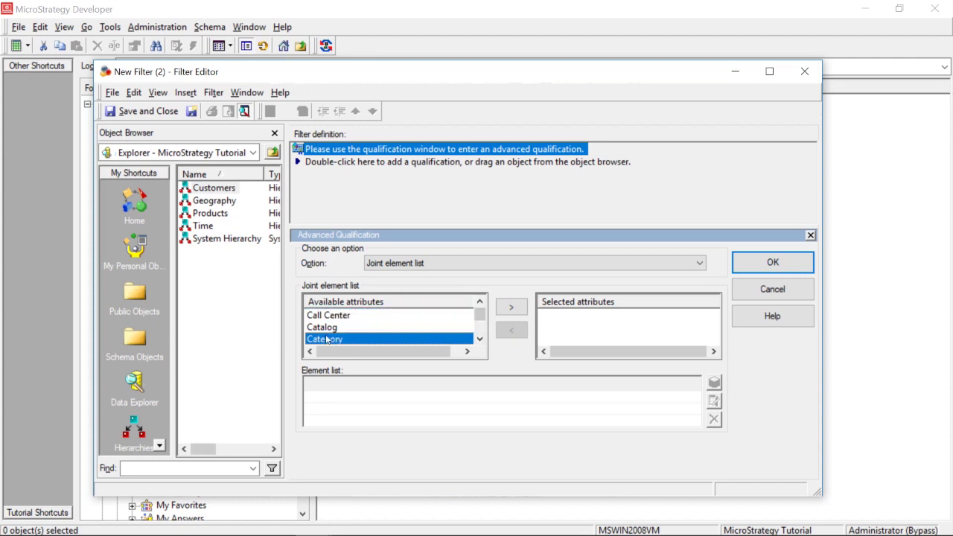
{"action": "double_click", "coordinate": [327, 341]}
{"action": "left_click", "coordinate": [327, 318]}
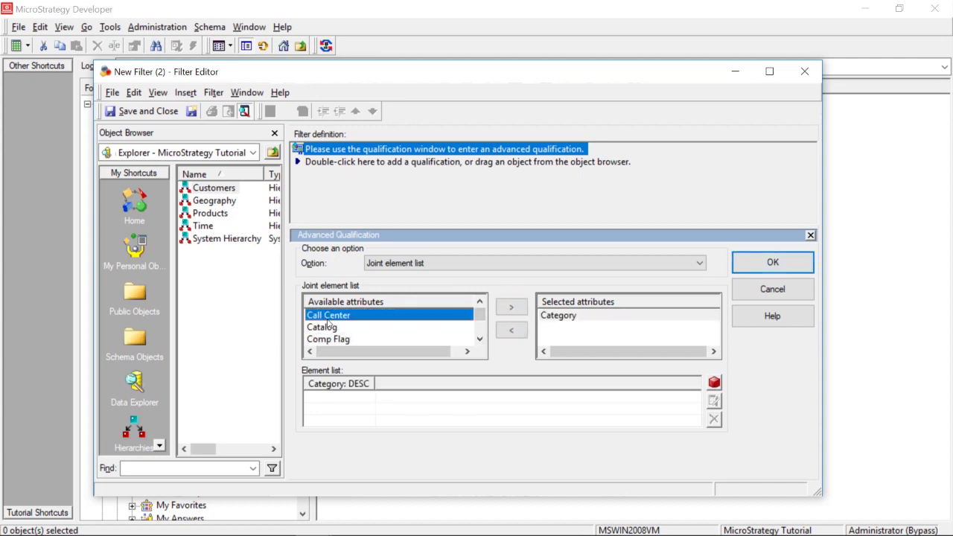
{"action": "key", "text": "q"}
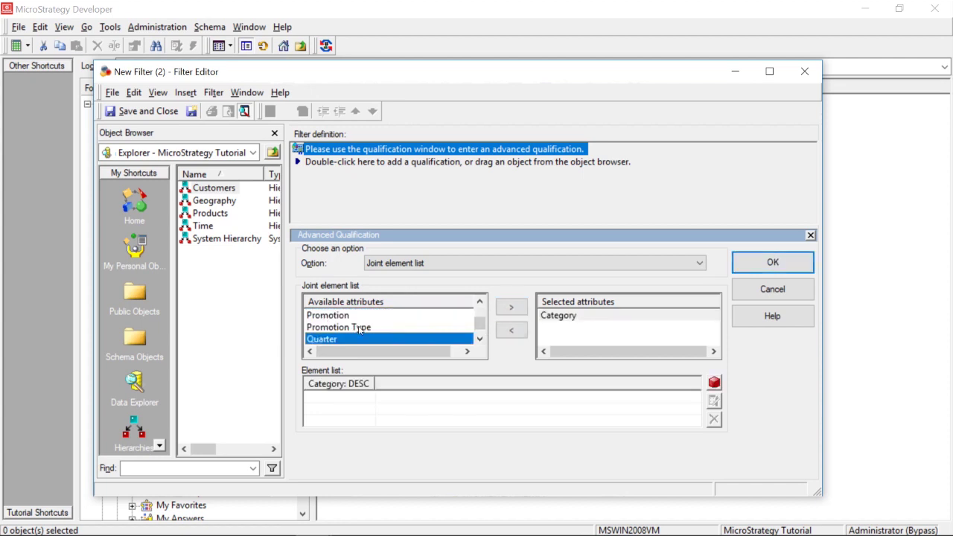
{"action": "key", "text": "y"}
{"action": "left_click", "coordinate": [507, 307]}
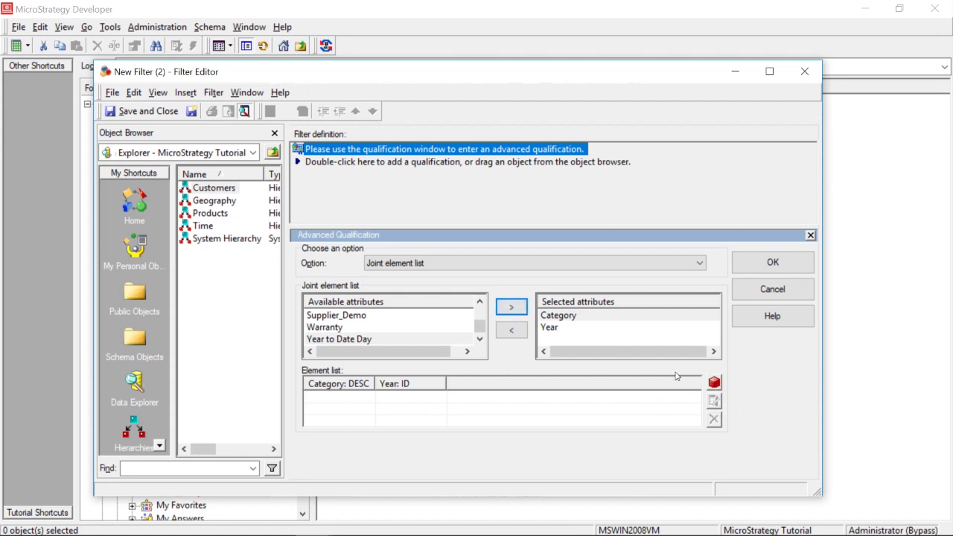
Add a pairing row and set it to Electronics with year 2015
{"action": "left_click", "coordinate": [715, 384]}
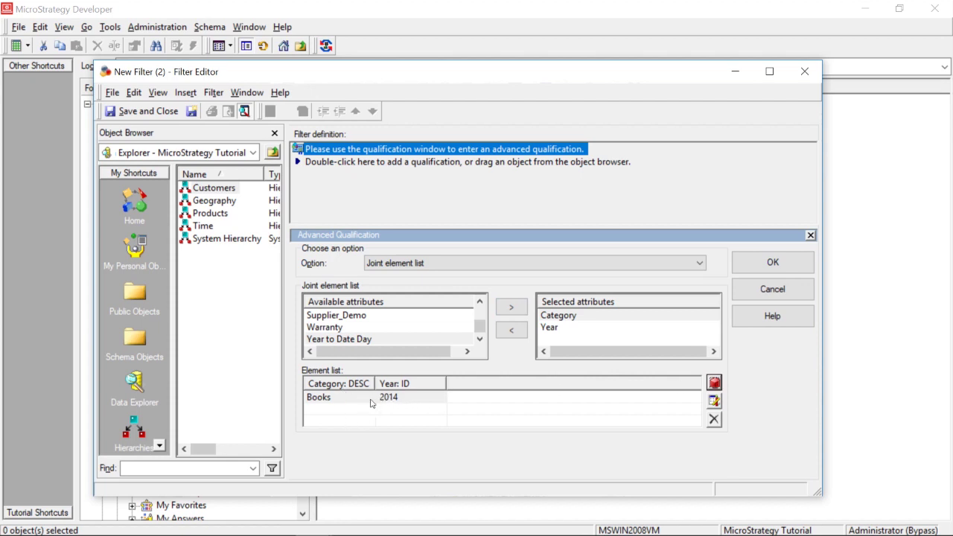
{"action": "left_click", "coordinate": [402, 402]}
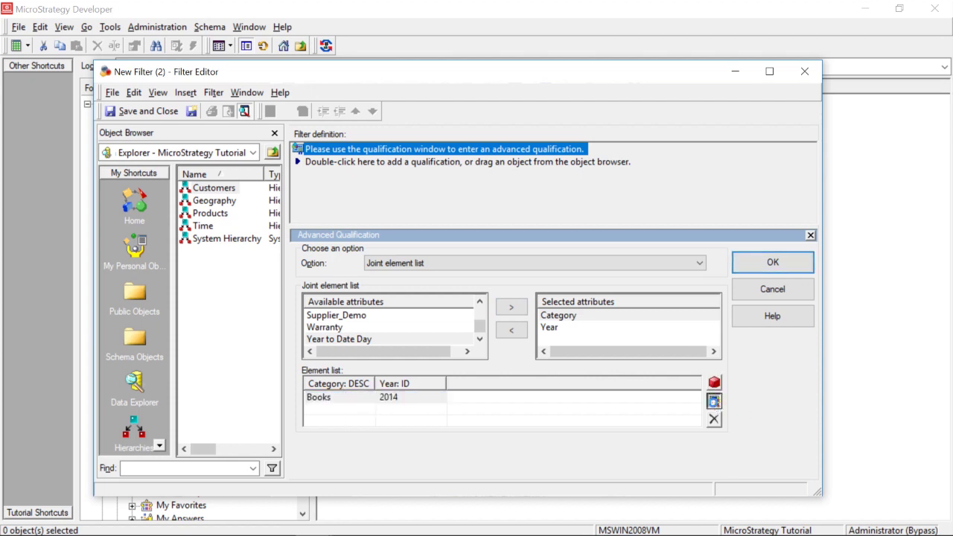
{"action": "left_click", "coordinate": [715, 402]}
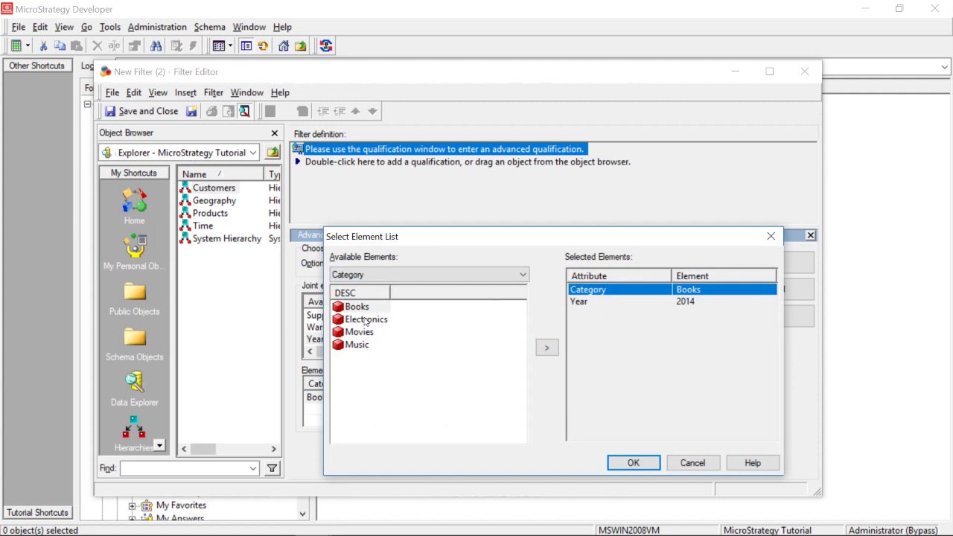
{"action": "left_click", "coordinate": [365, 320]}
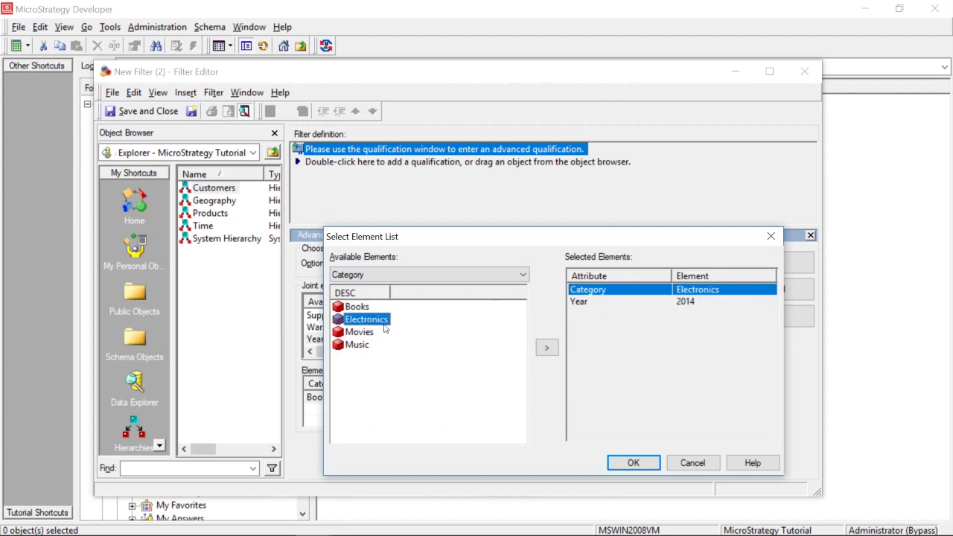
{"action": "left_click", "coordinate": [398, 278]}
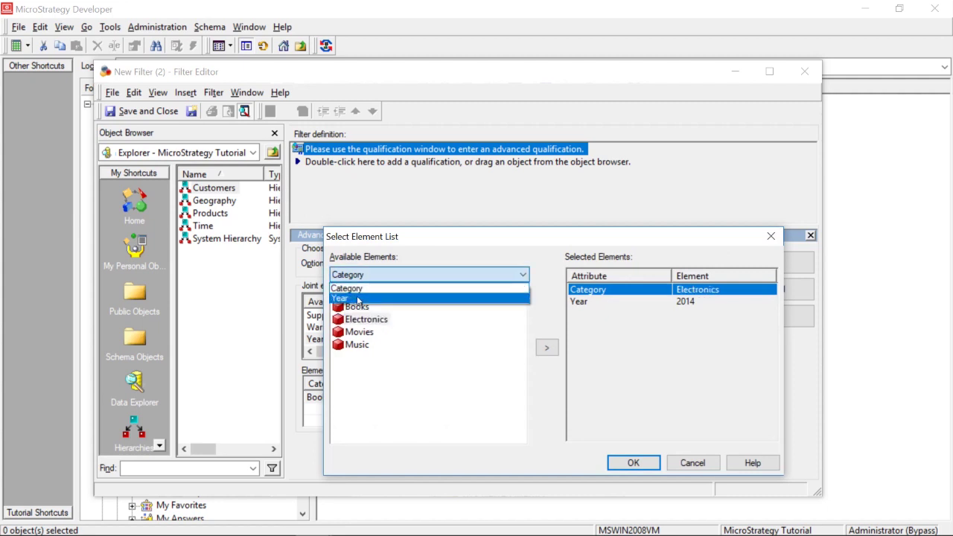
{"action": "left_click", "coordinate": [367, 299]}
{"action": "left_click", "coordinate": [360, 320]}
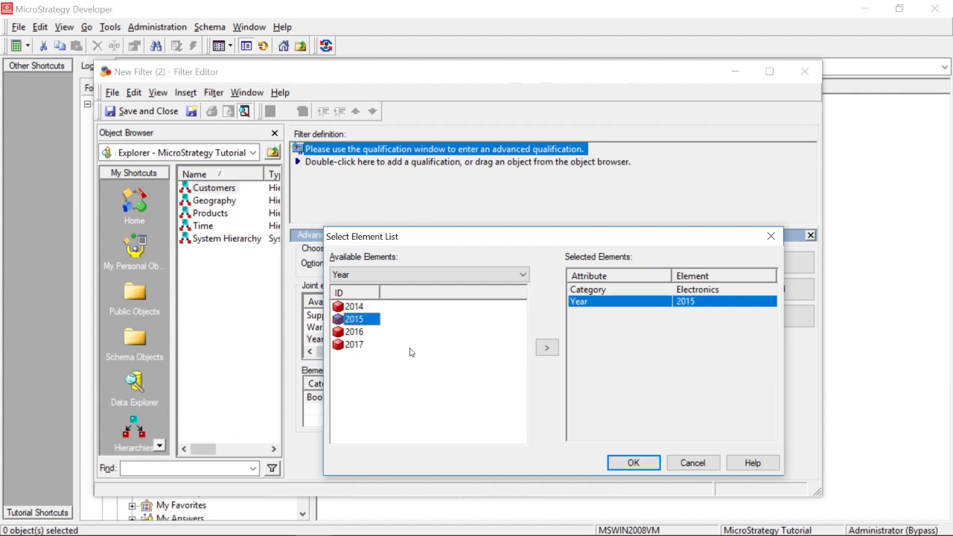
{"action": "left_click", "coordinate": [631, 462]}
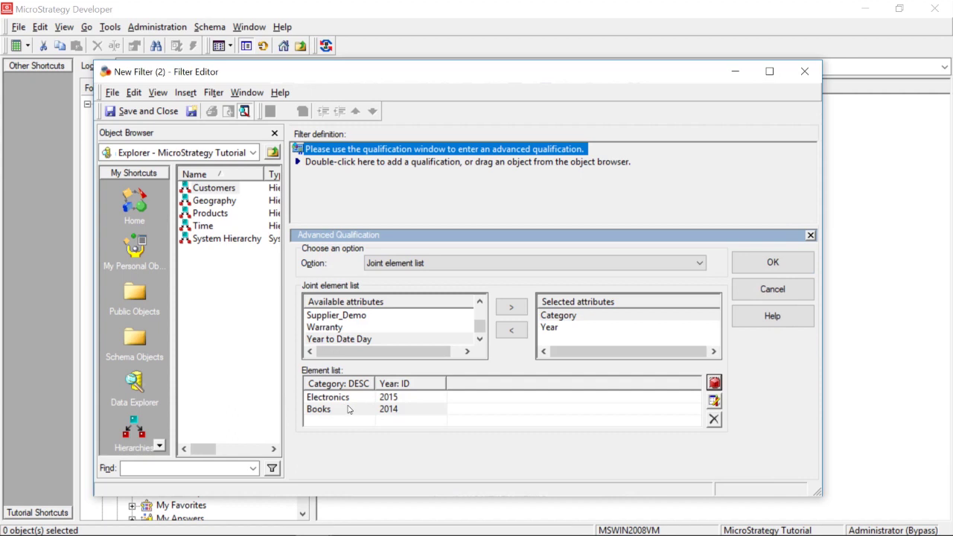
Change the new Books row's year from 2014 to 2016
{"action": "left_click", "coordinate": [361, 413]}
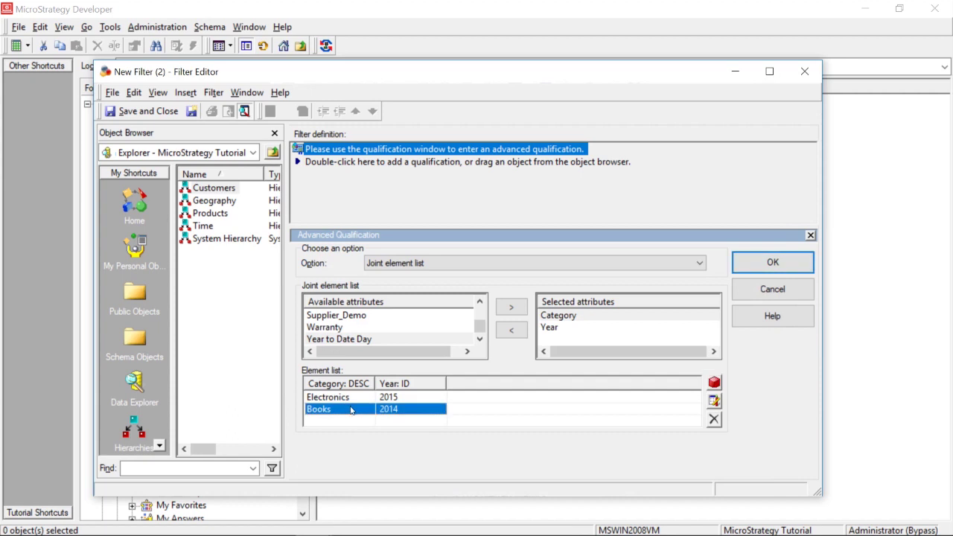
{"action": "left_click", "coordinate": [714, 401]}
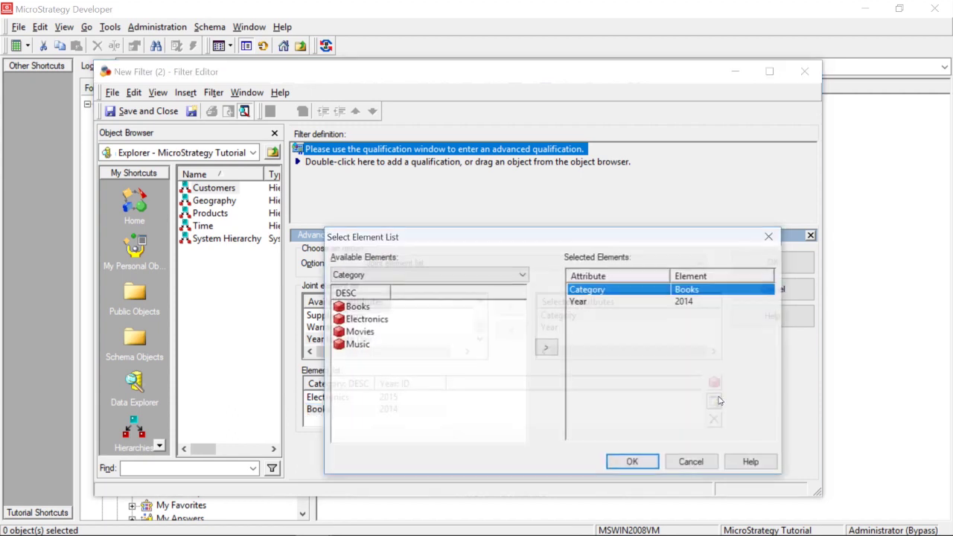
{"action": "left_click", "coordinate": [471, 276]}
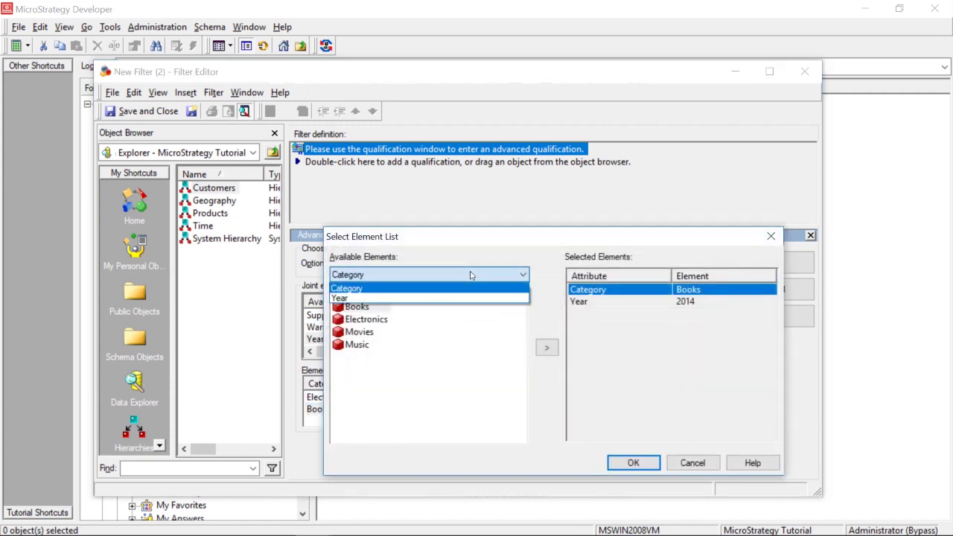
{"action": "left_click", "coordinate": [362, 289]}
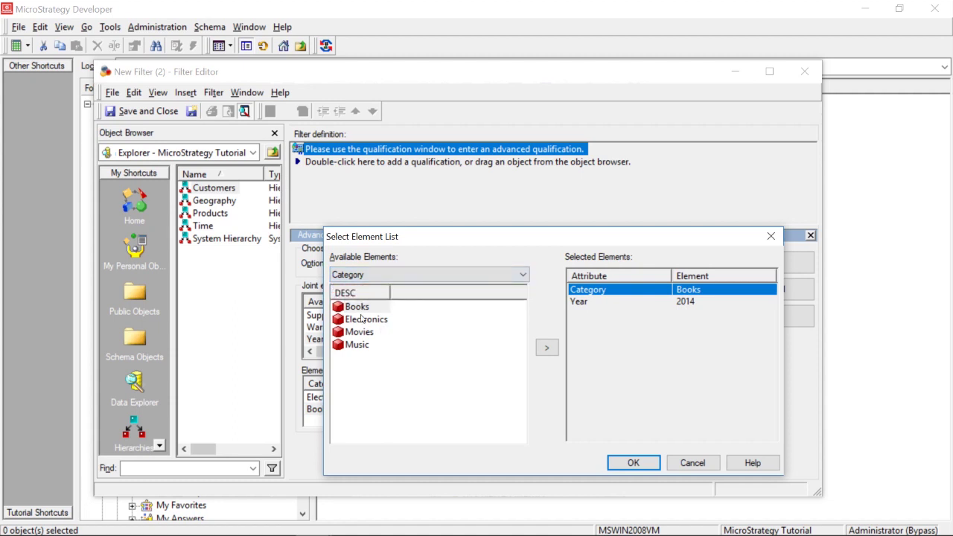
{"action": "left_click_drag", "start_coordinate": [544, 242], "coordinate": [522, 108]}
{"action": "left_click", "coordinate": [381, 140]}
{"action": "left_click", "coordinate": [339, 165]}
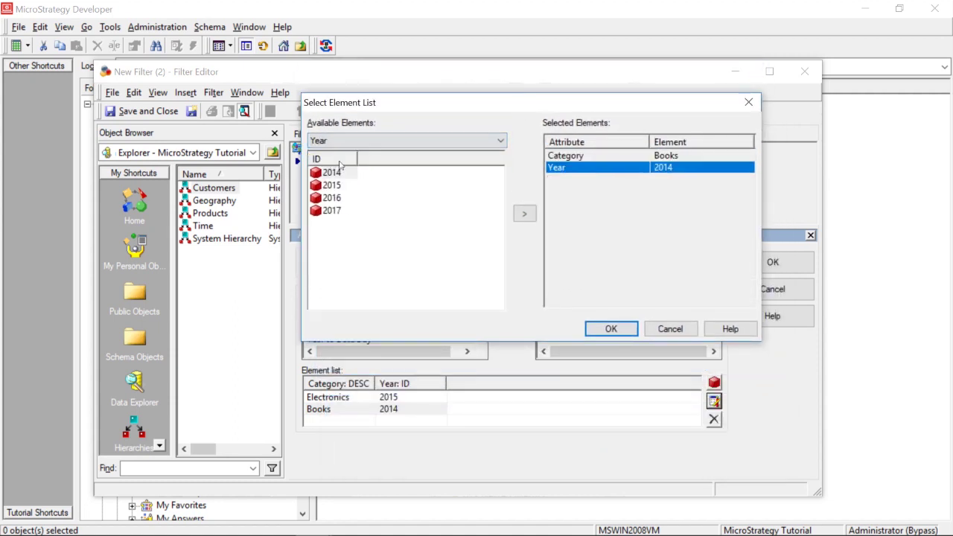
{"action": "double_click", "coordinate": [333, 198]}
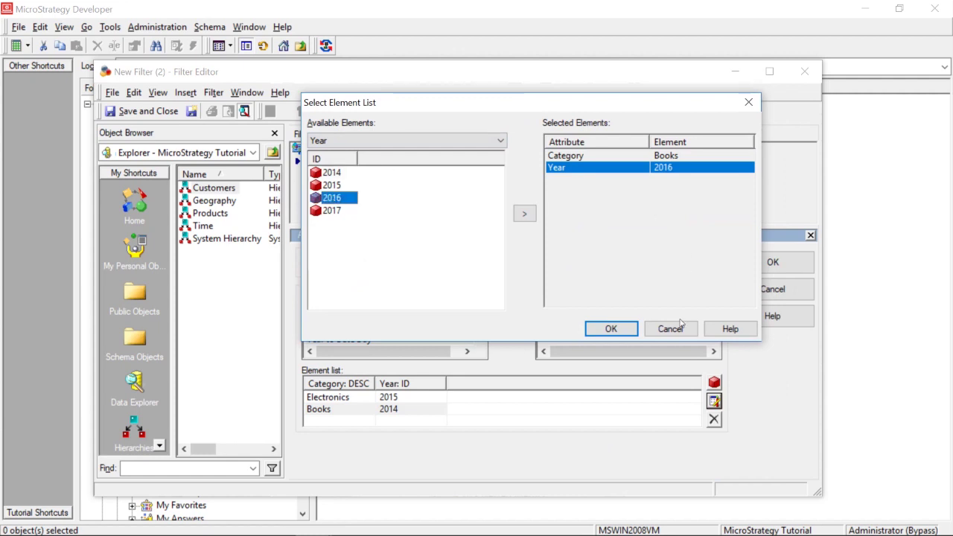
{"action": "left_click", "coordinate": [607, 329]}
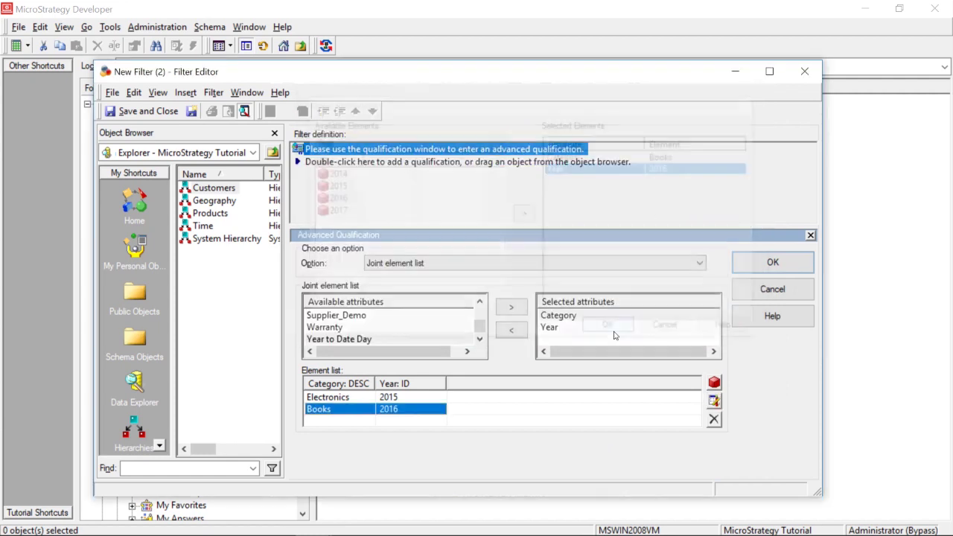
Add another pairing row and set it to Movies with year 2015
{"action": "left_click", "coordinate": [715, 383]}
{"action": "left_click", "coordinate": [358, 421]}
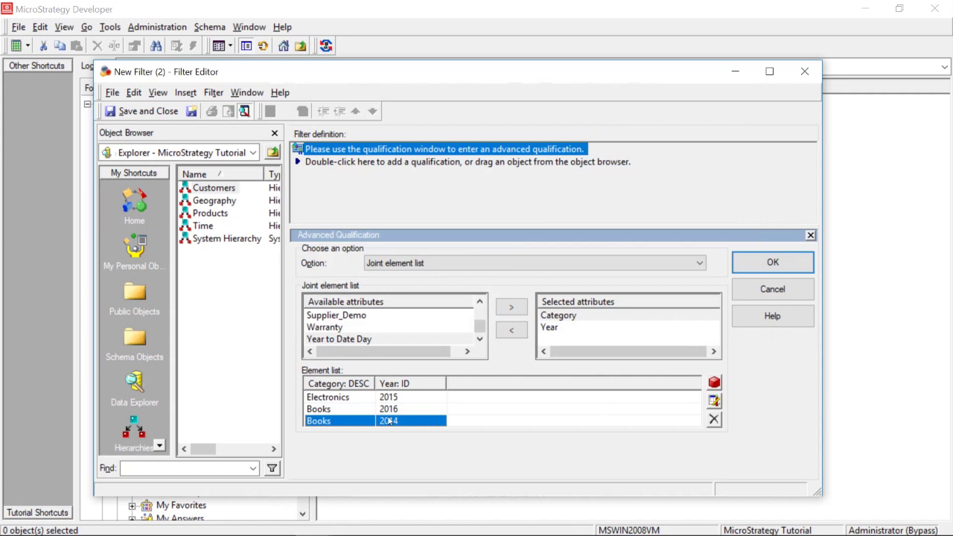
{"action": "left_click", "coordinate": [714, 400]}
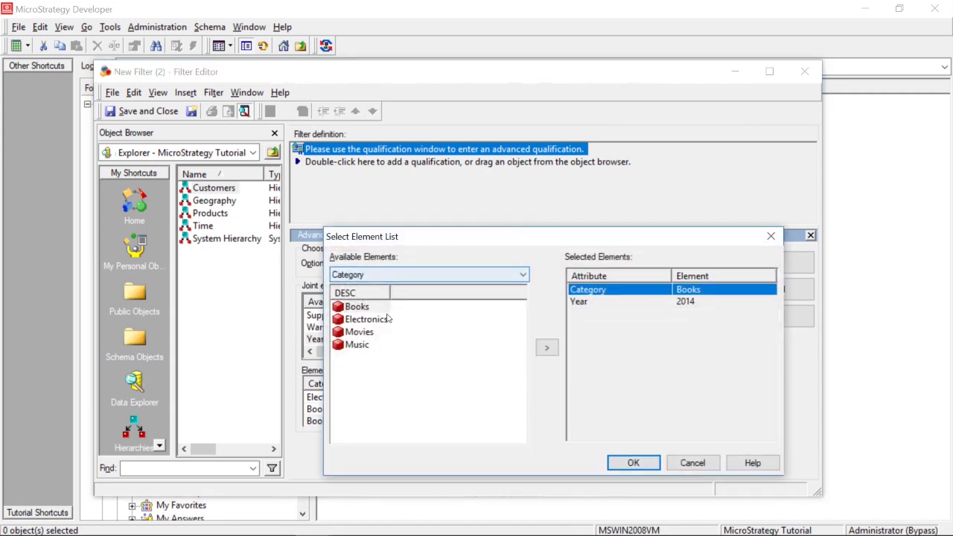
{"action": "double_click", "coordinate": [365, 332]}
{"action": "left_click", "coordinate": [380, 275]}
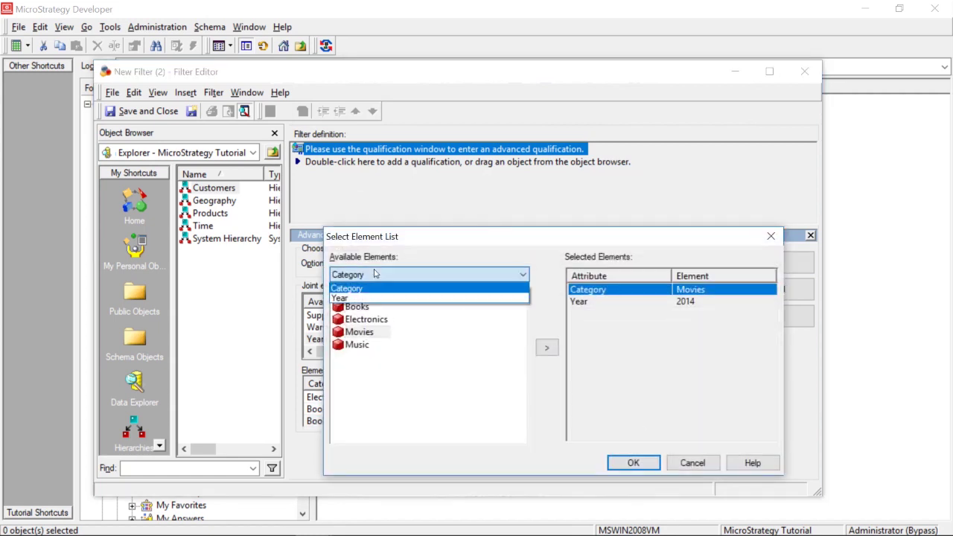
{"action": "left_click", "coordinate": [376, 300]}
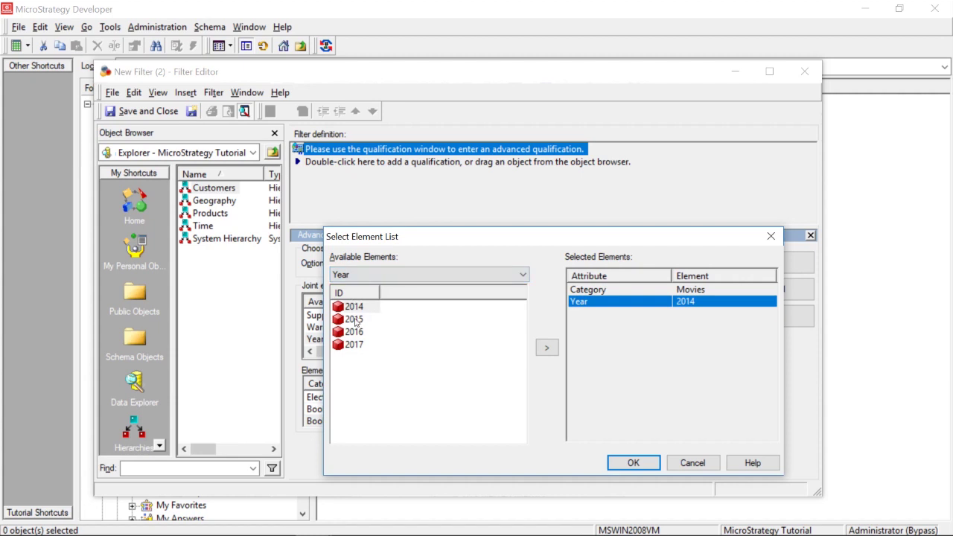
{"action": "left_click", "coordinate": [354, 319]}
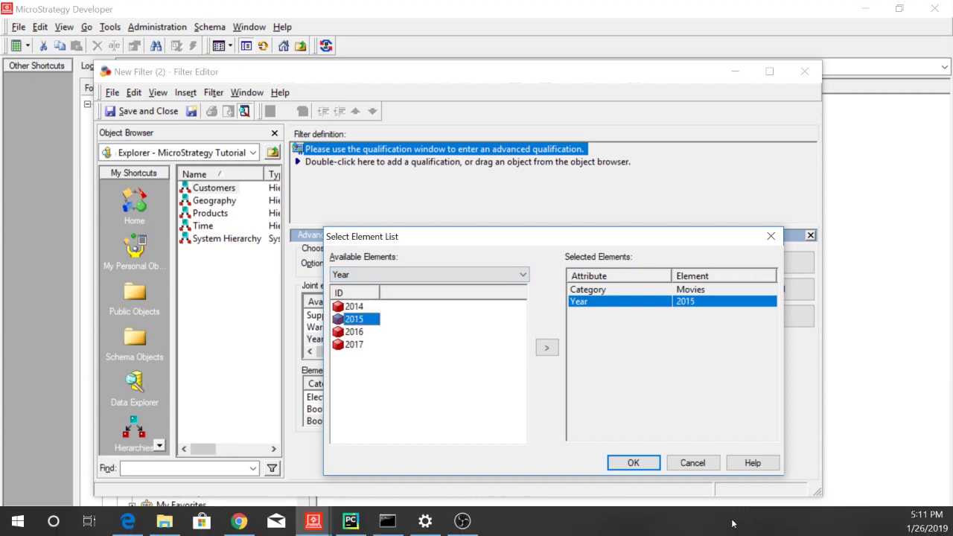
{"action": "left_click", "coordinate": [631, 463]}
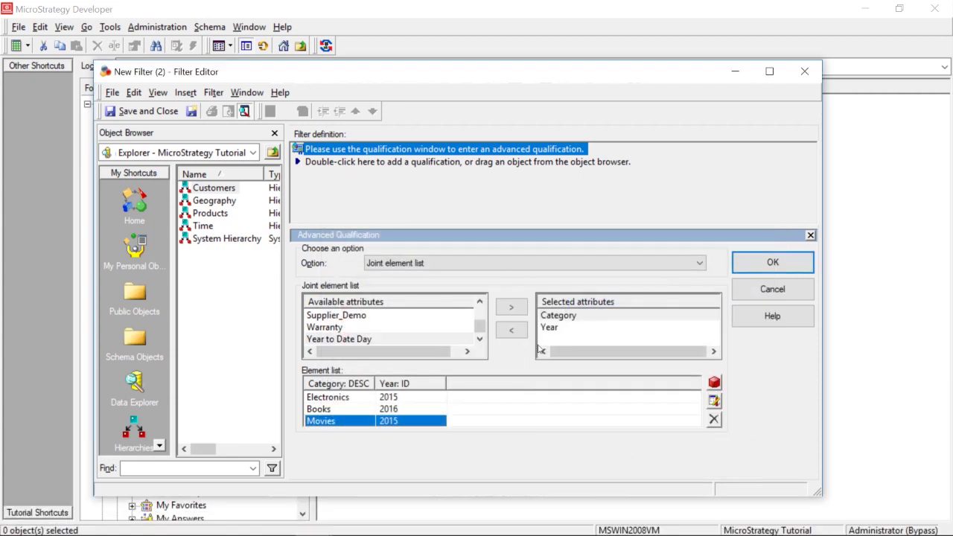
Confirm the joint element list qualification and save the filter as 'Joint List'
{"action": "left_click", "coordinate": [793, 264]}
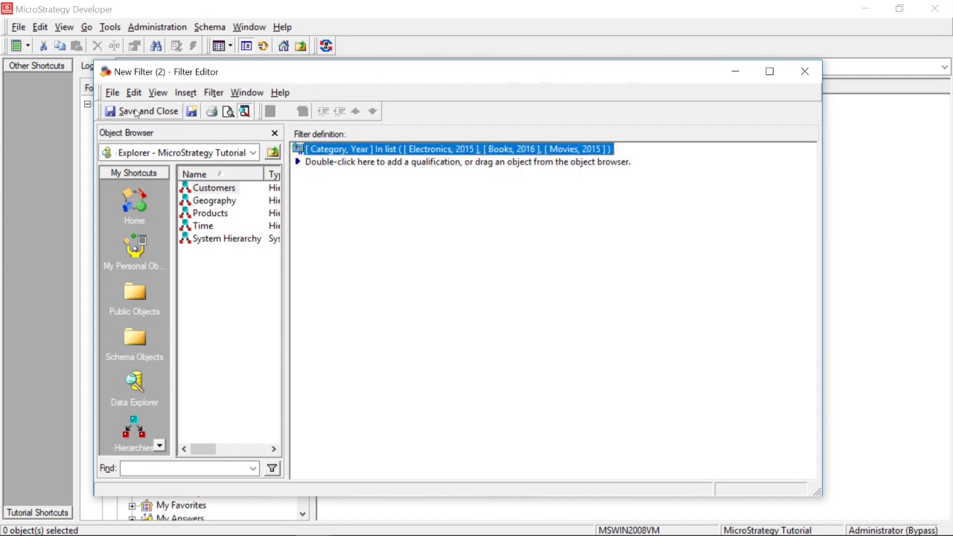
{"action": "left_click", "coordinate": [145, 110]}
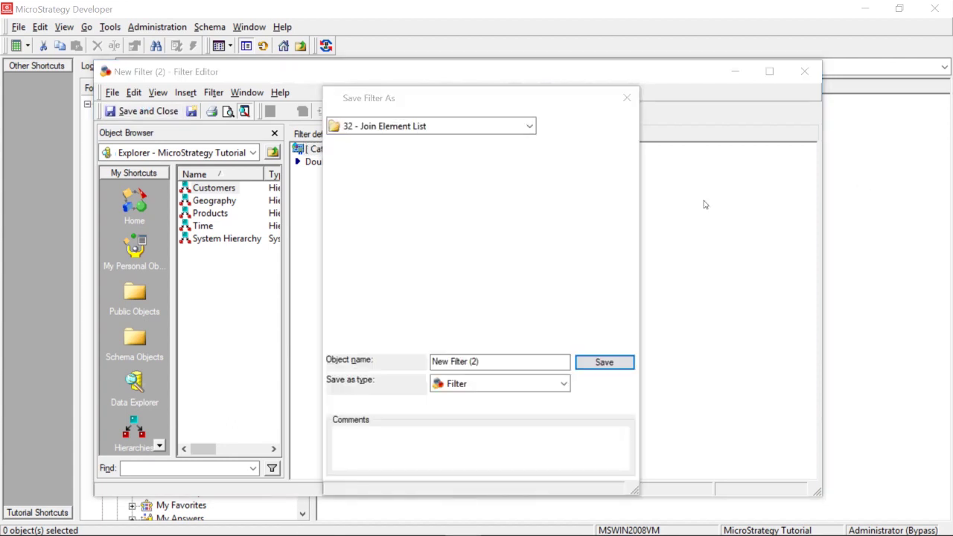
{"action": "type", "text": "Joint List"}
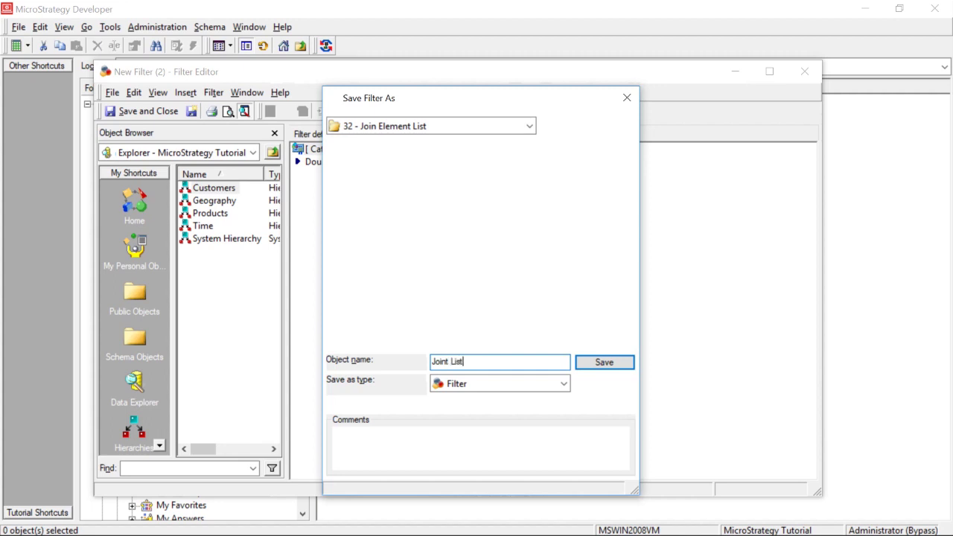
{"action": "key", "text": "Return"}
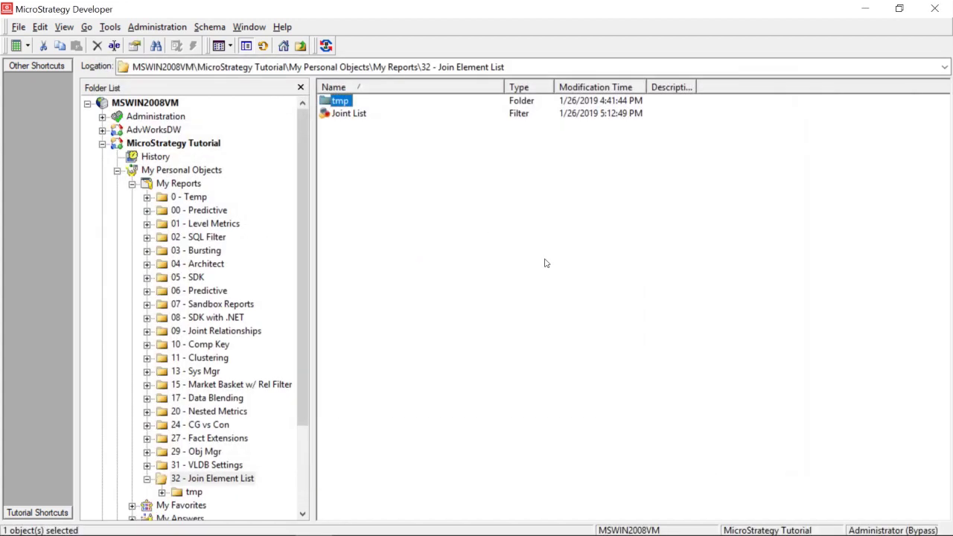
Create a new blank report from the folder
{"action": "right_click", "coordinate": [387, 158]}
{"action": "mouse_move", "coordinate": [445, 253]}
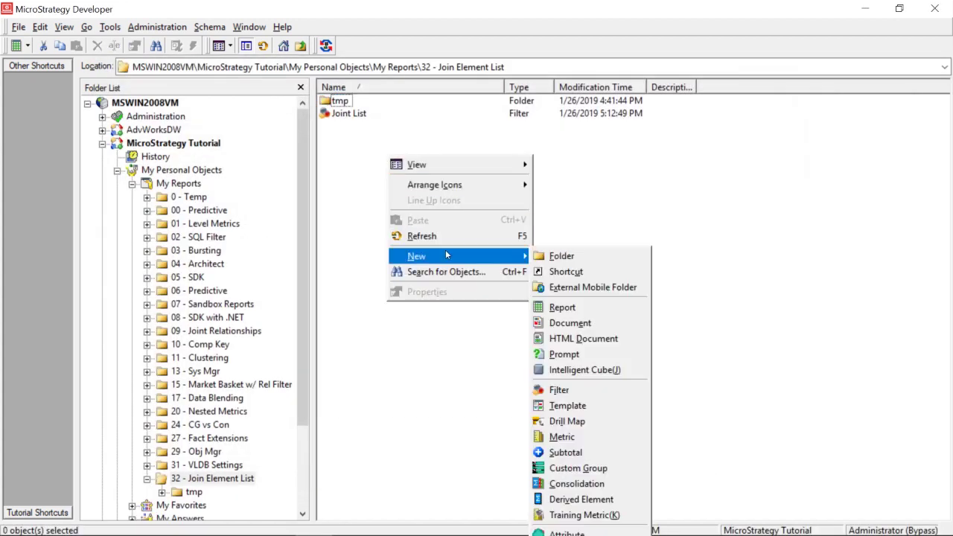
{"action": "left_click", "coordinate": [580, 310]}
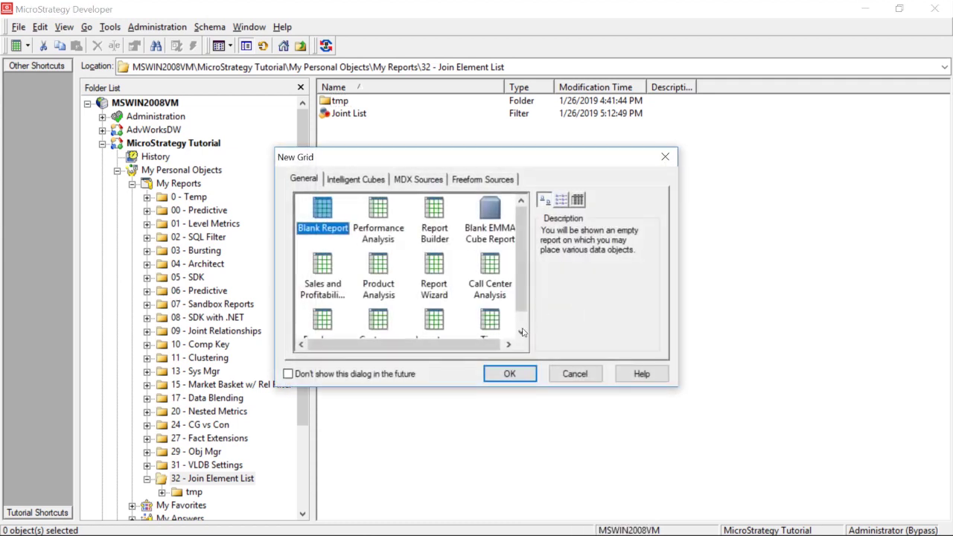
{"action": "left_click", "coordinate": [498, 371]}
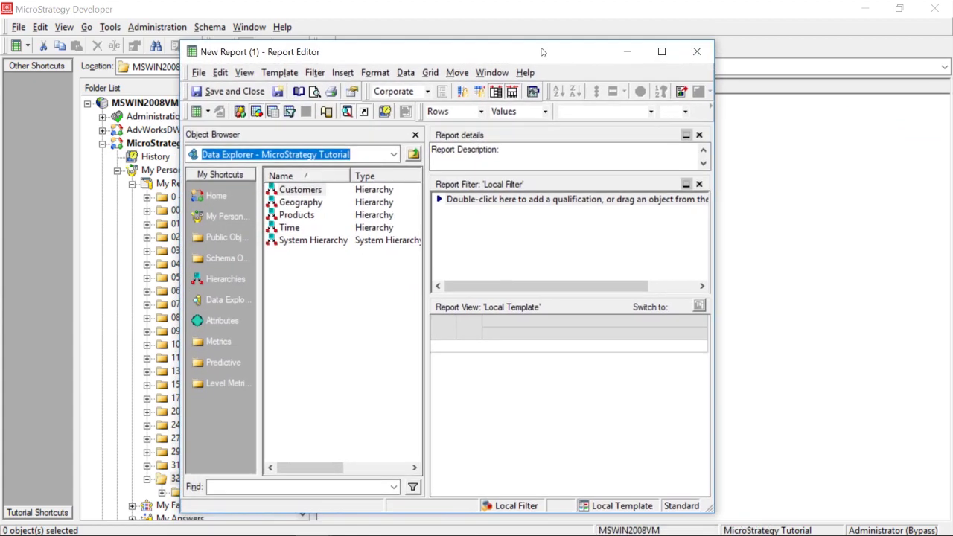
Browse the Object Browser to My Personal Objects > My Reports
{"action": "left_click", "coordinate": [210, 236]}
{"action": "left_click", "coordinate": [216, 213]}
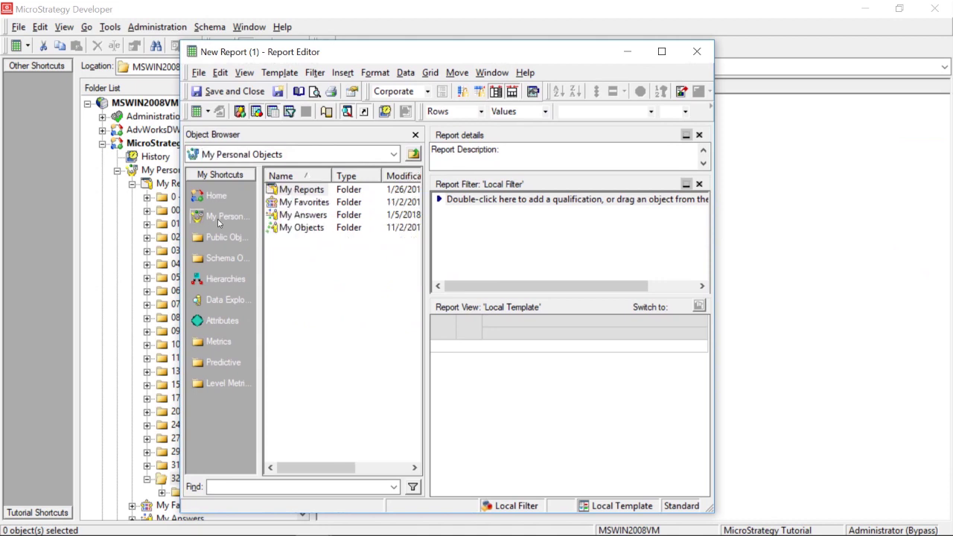
{"action": "double_click", "coordinate": [305, 190]}
{"action": "scroll", "coordinate": [320, 305], "scroll_direction": "down", "scroll_amount": 1}
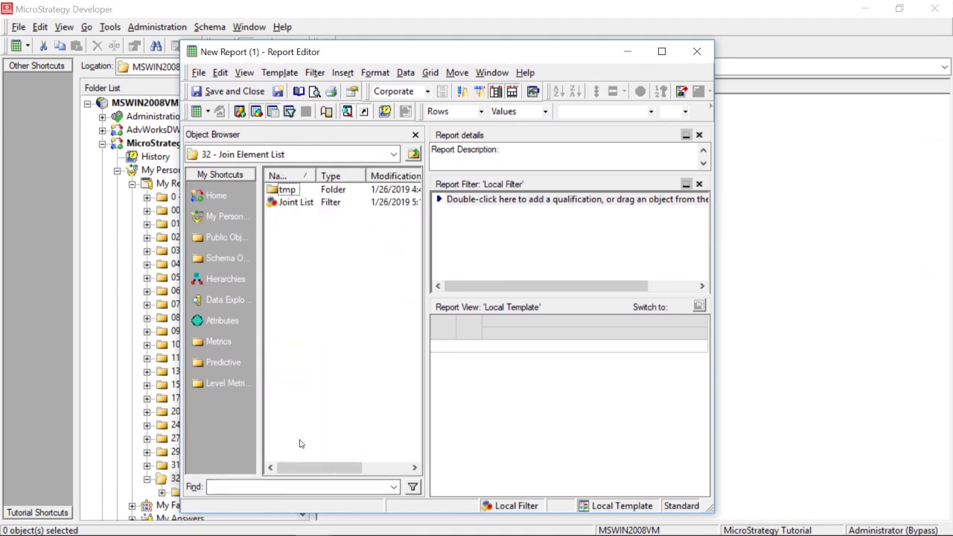
Apply the Joint List filter as the report filter
{"action": "double_click", "coordinate": [306, 442]}
{"action": "left_click_drag", "start_coordinate": [291, 205], "coordinate": [507, 239]}
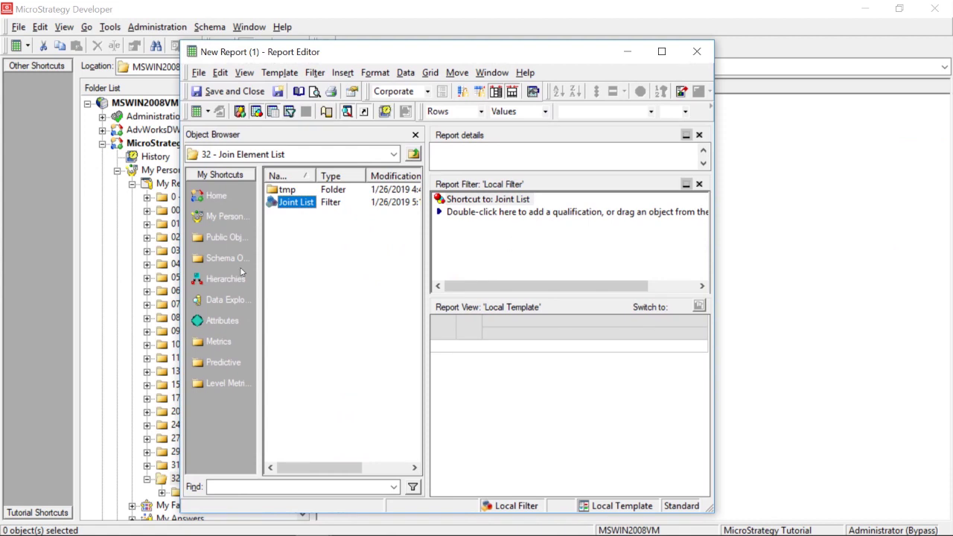
{"action": "left_click", "coordinate": [208, 321]}
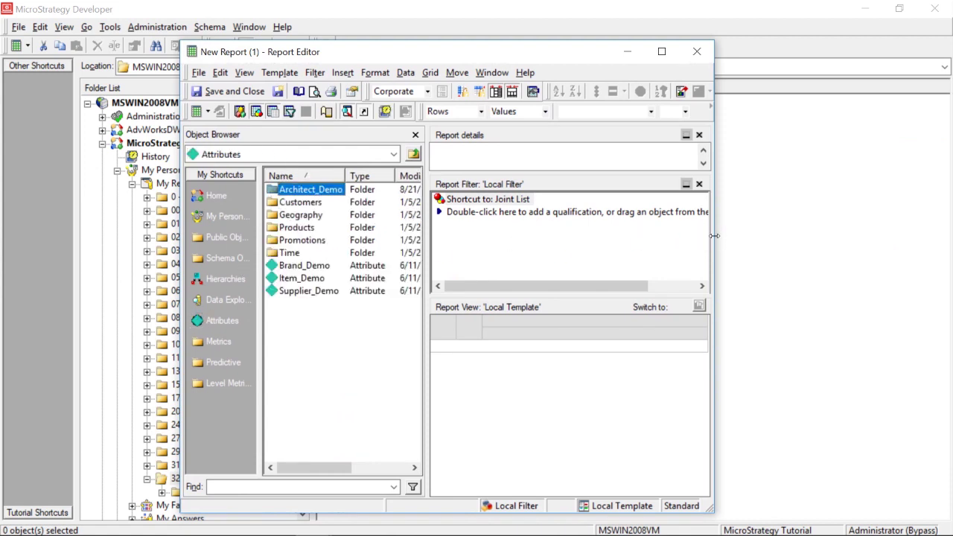
{"action": "left_click_drag", "start_coordinate": [713, 237], "coordinate": [860, 231]}
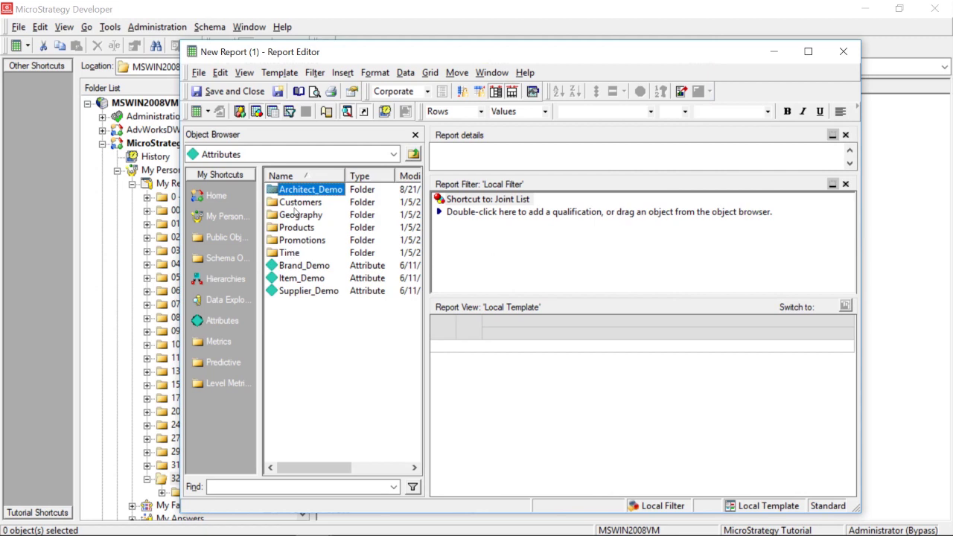
Add Time > Year and Products > Category to the report rows
{"action": "double_click", "coordinate": [294, 254]}
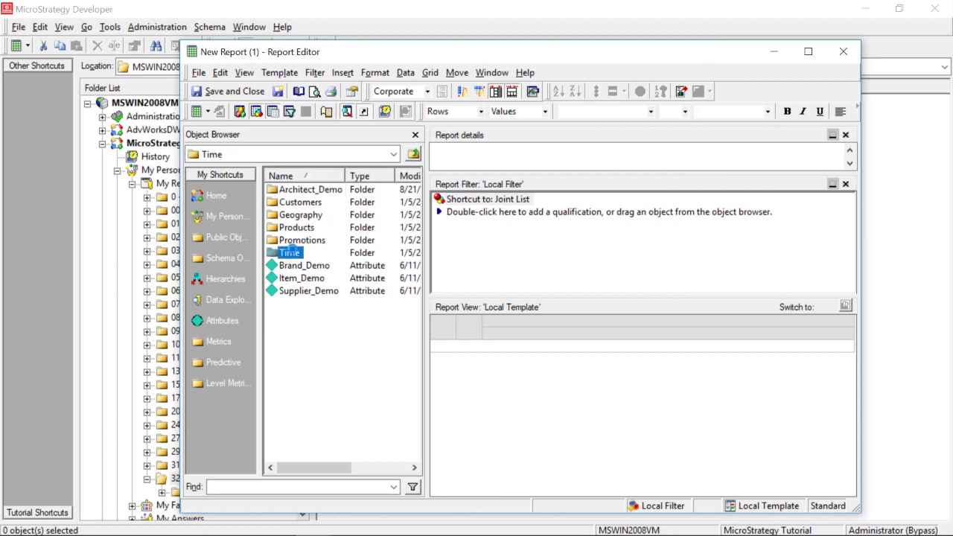
{"action": "double_click", "coordinate": [289, 240]}
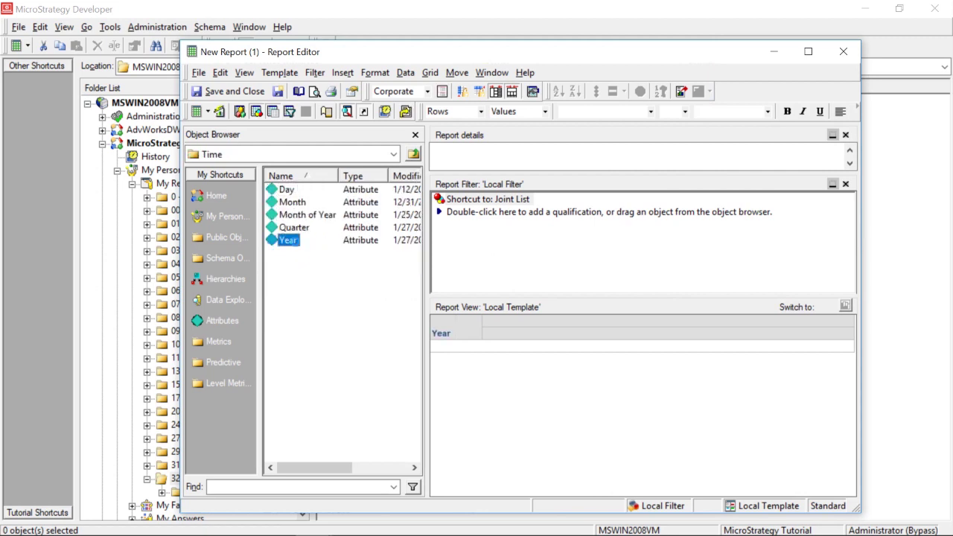
{"action": "left_click", "coordinate": [414, 153]}
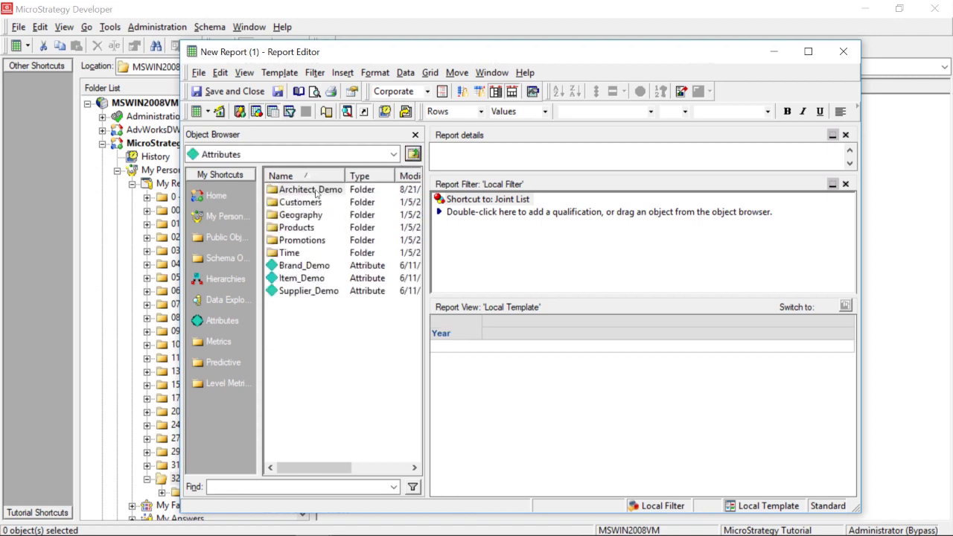
{"action": "double_click", "coordinate": [300, 227]}
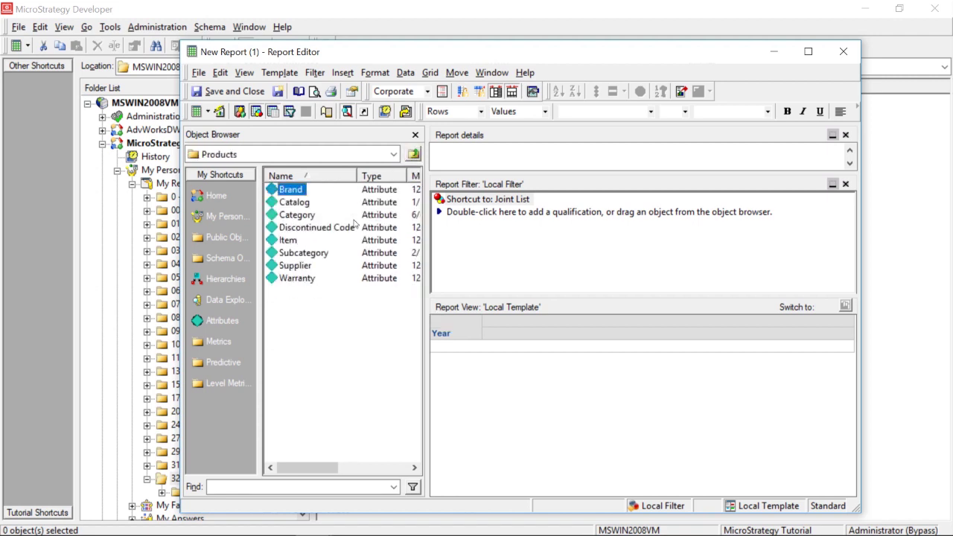
{"action": "double_click", "coordinate": [287, 215]}
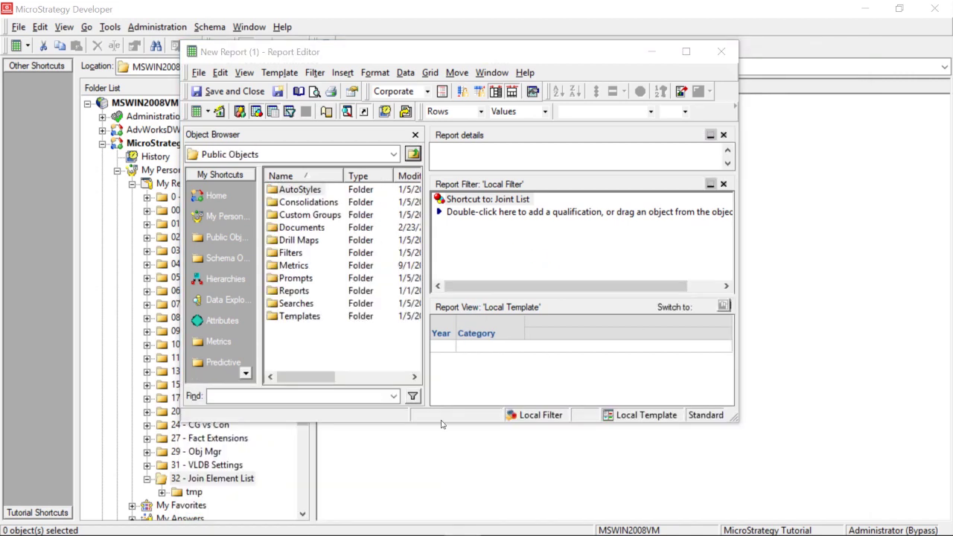
Add the Revenue metric from Sales Metrics to the grid
{"action": "double_click", "coordinate": [297, 266]}
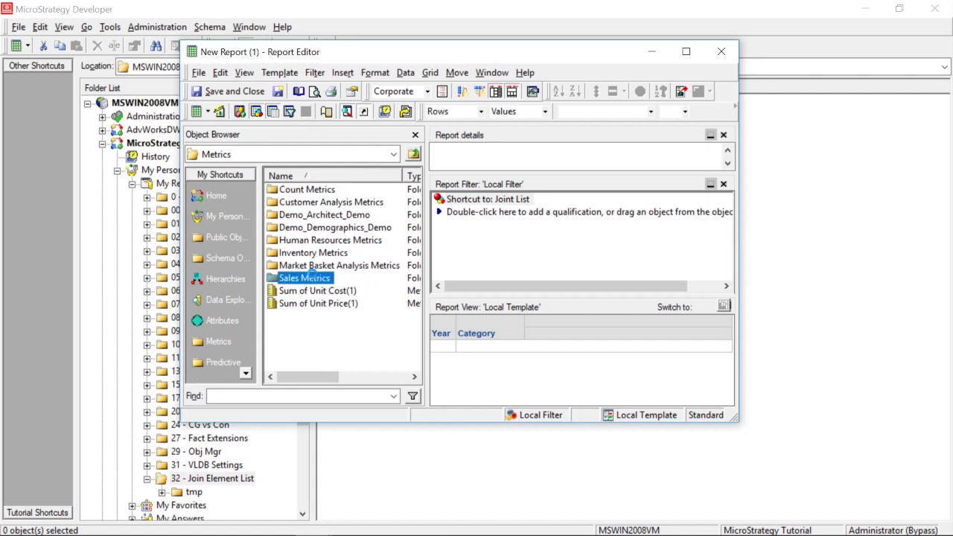
{"action": "double_click", "coordinate": [316, 278]}
{"action": "scroll", "coordinate": [367, 265], "scroll_direction": "down", "scroll_amount": 3}
{"action": "left_click", "coordinate": [301, 355]}
{"action": "double_click", "coordinate": [302, 356]}
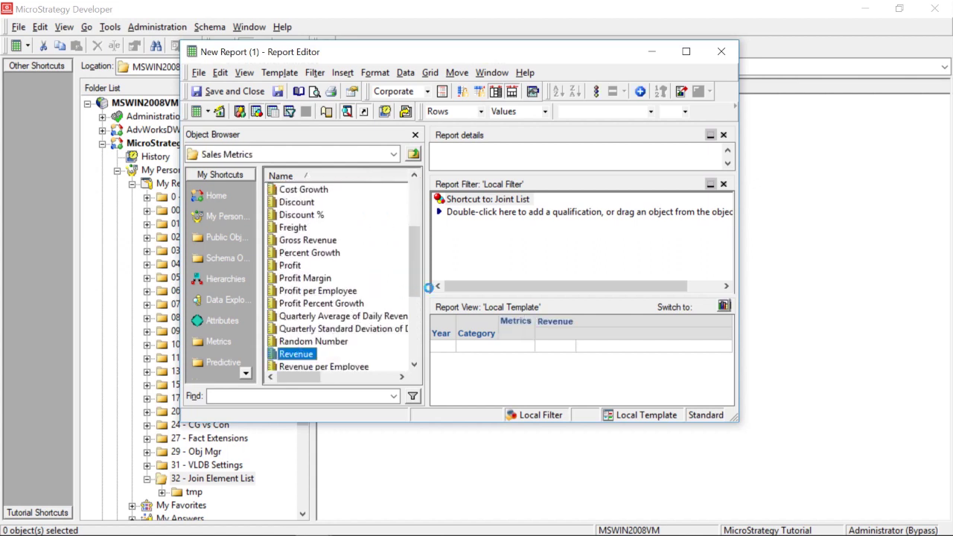
Run the report, returning Revenue for Electronics 2015, Movies 2015 and Books 2016
{"action": "left_click", "coordinate": [196, 111]}
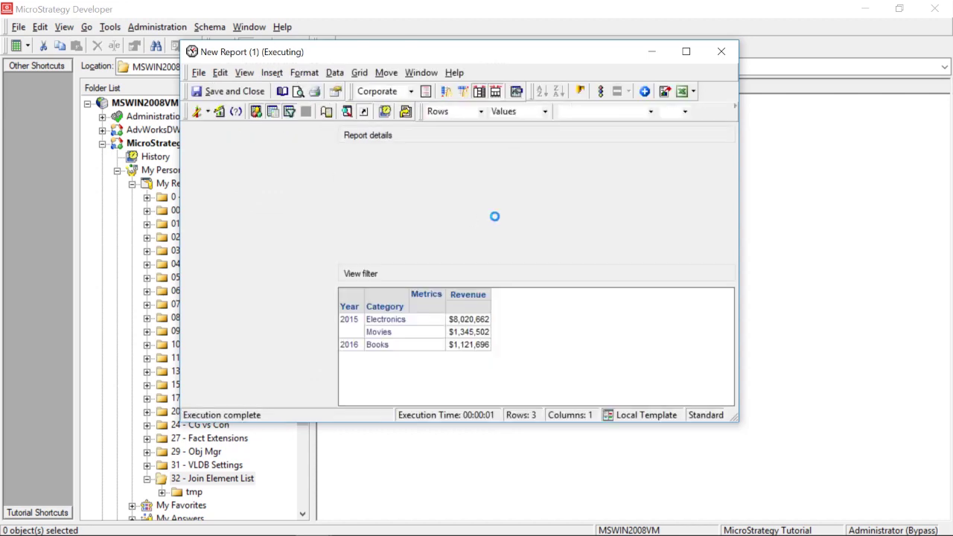